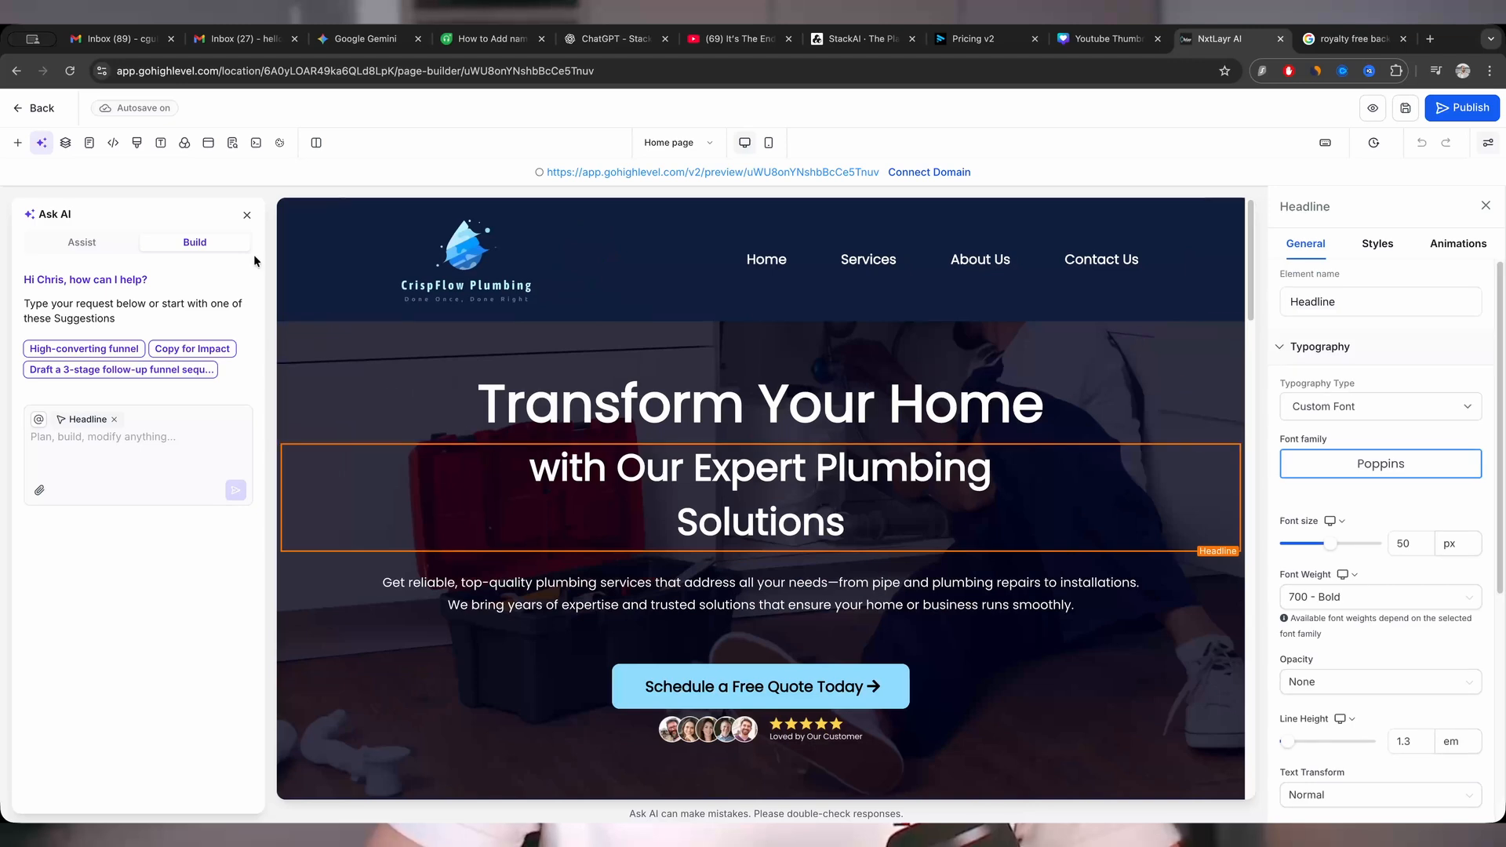
# - Close the Ask AI assistant beside the CrispFlow Plumbing home page
pyautogui.click(247, 214)
pyautogui.moveTo(1014, 465); pyautogui.dragTo(879, 447)
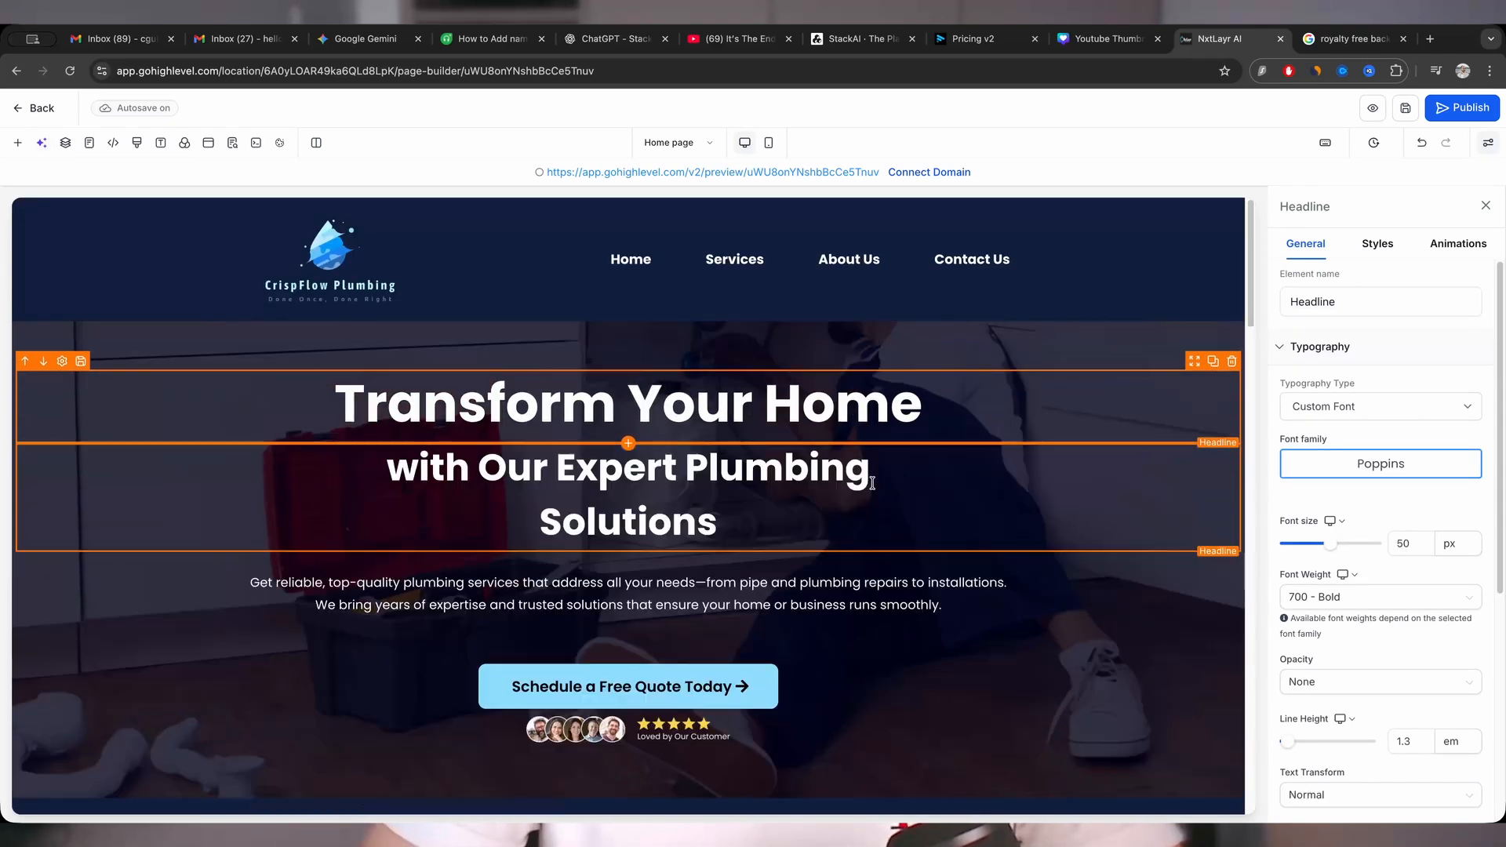
pyautogui.click(975, 295)
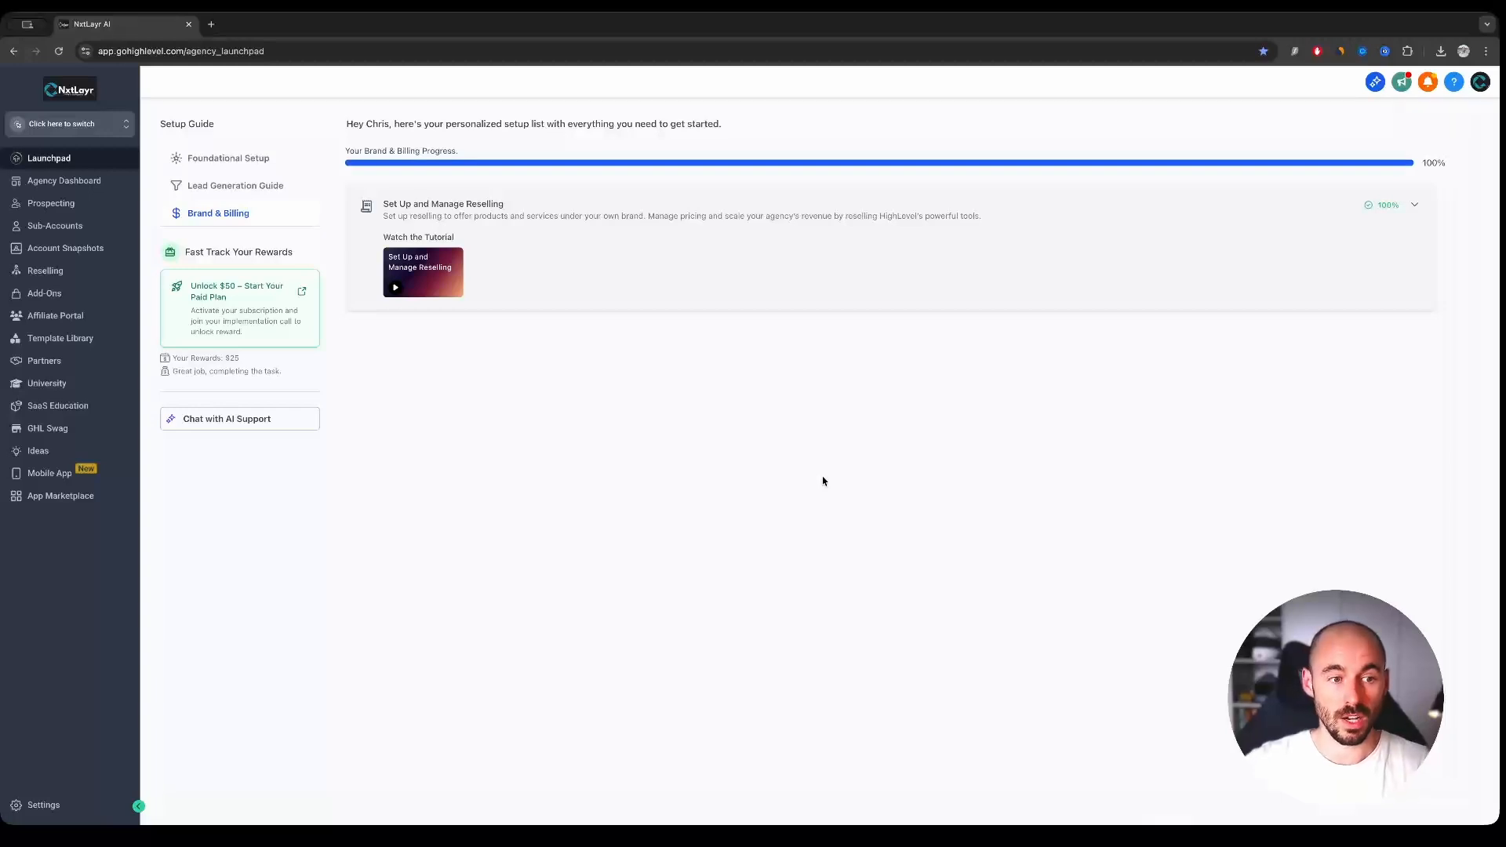
# - Open the agency's Labs settings and read the full description of the Brand New Funnel & Website AI feature
pyautogui.click(47, 806)
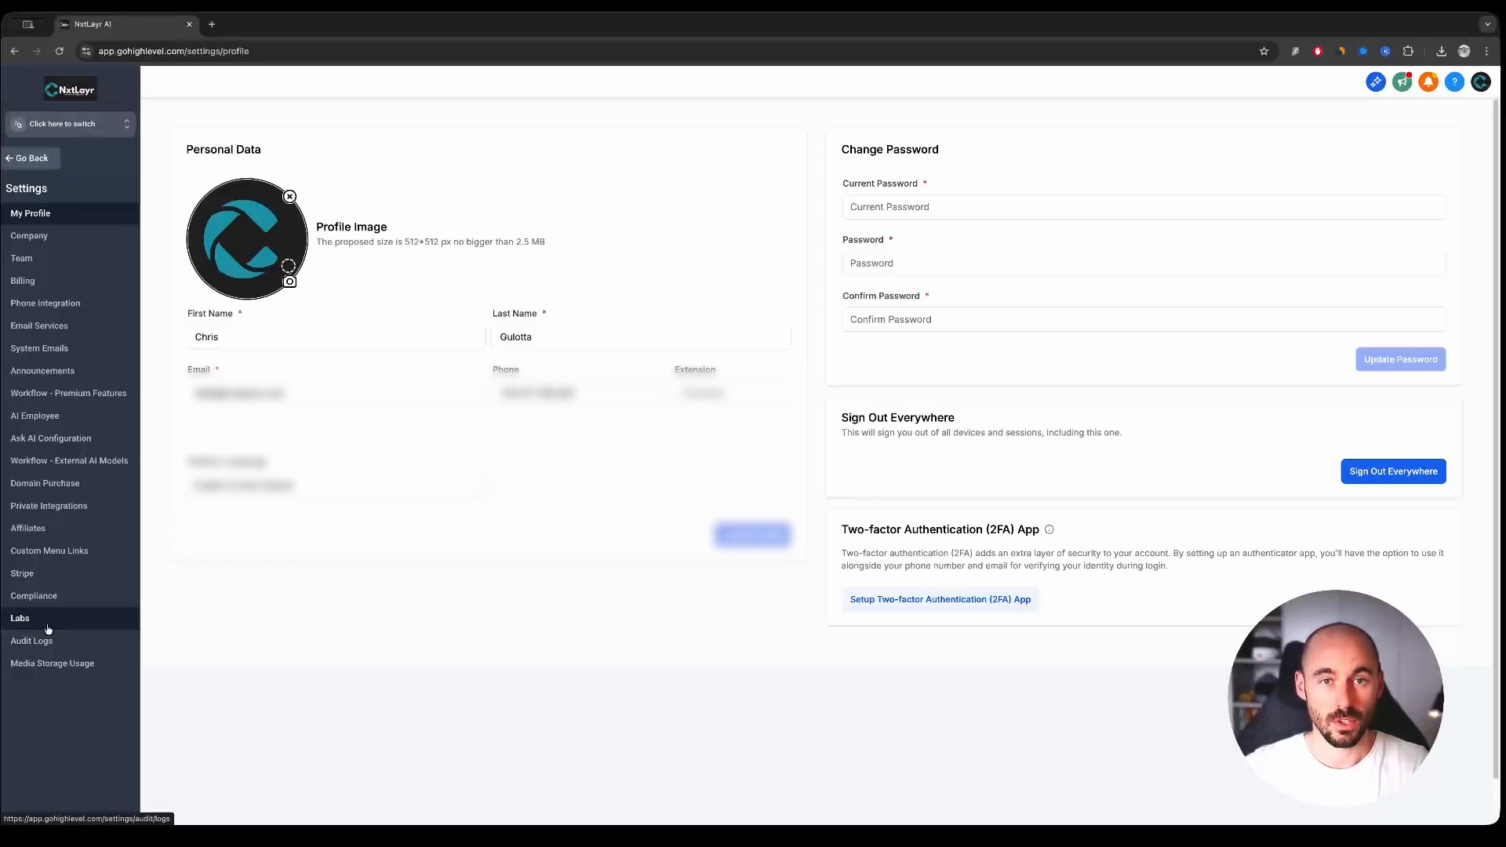
pyautogui.click(23, 619)
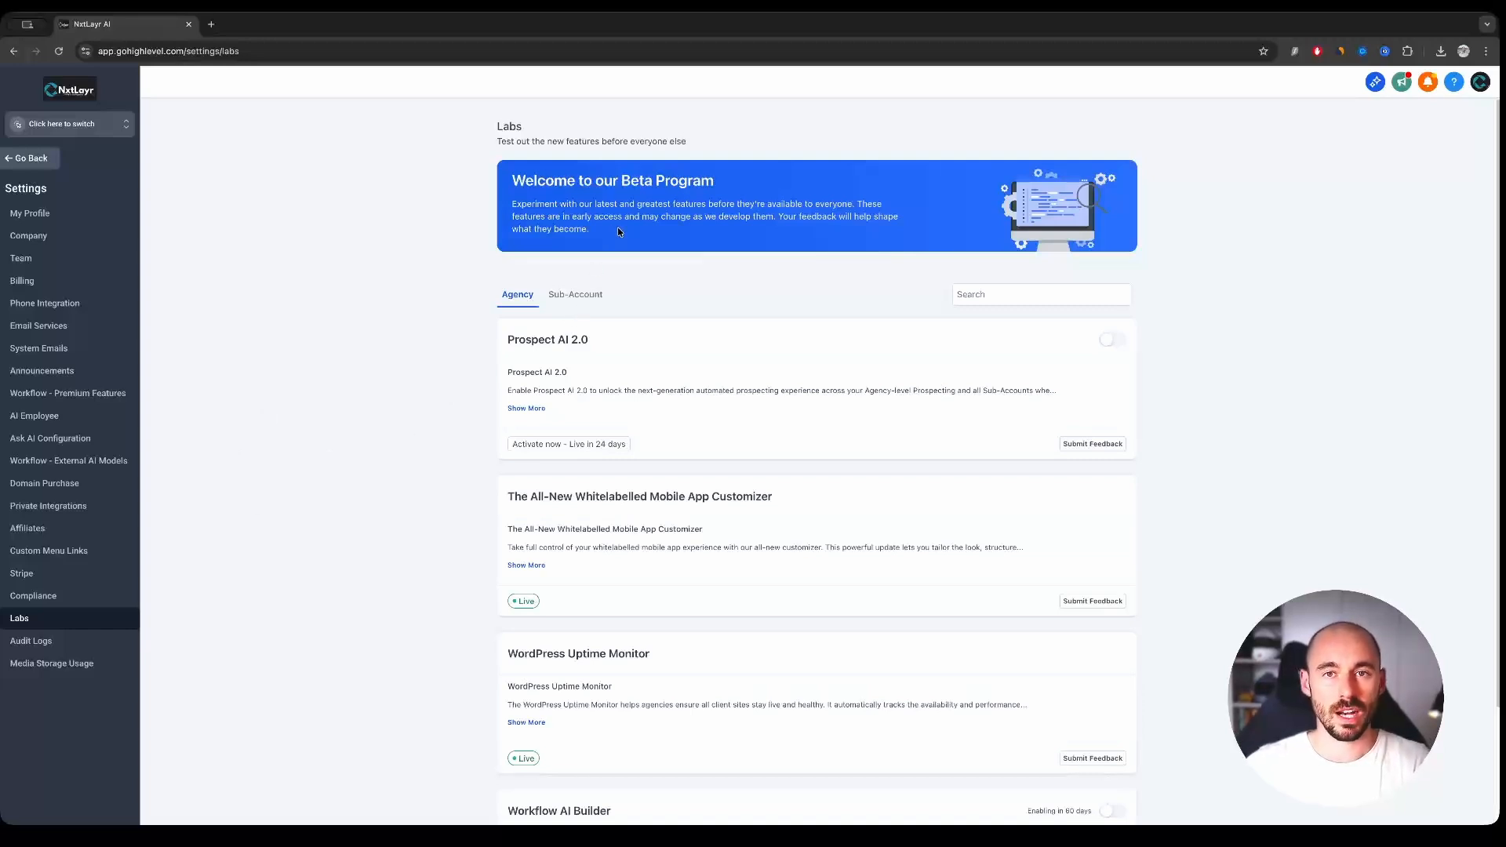
pyautogui.scroll(-10, 411, 371)
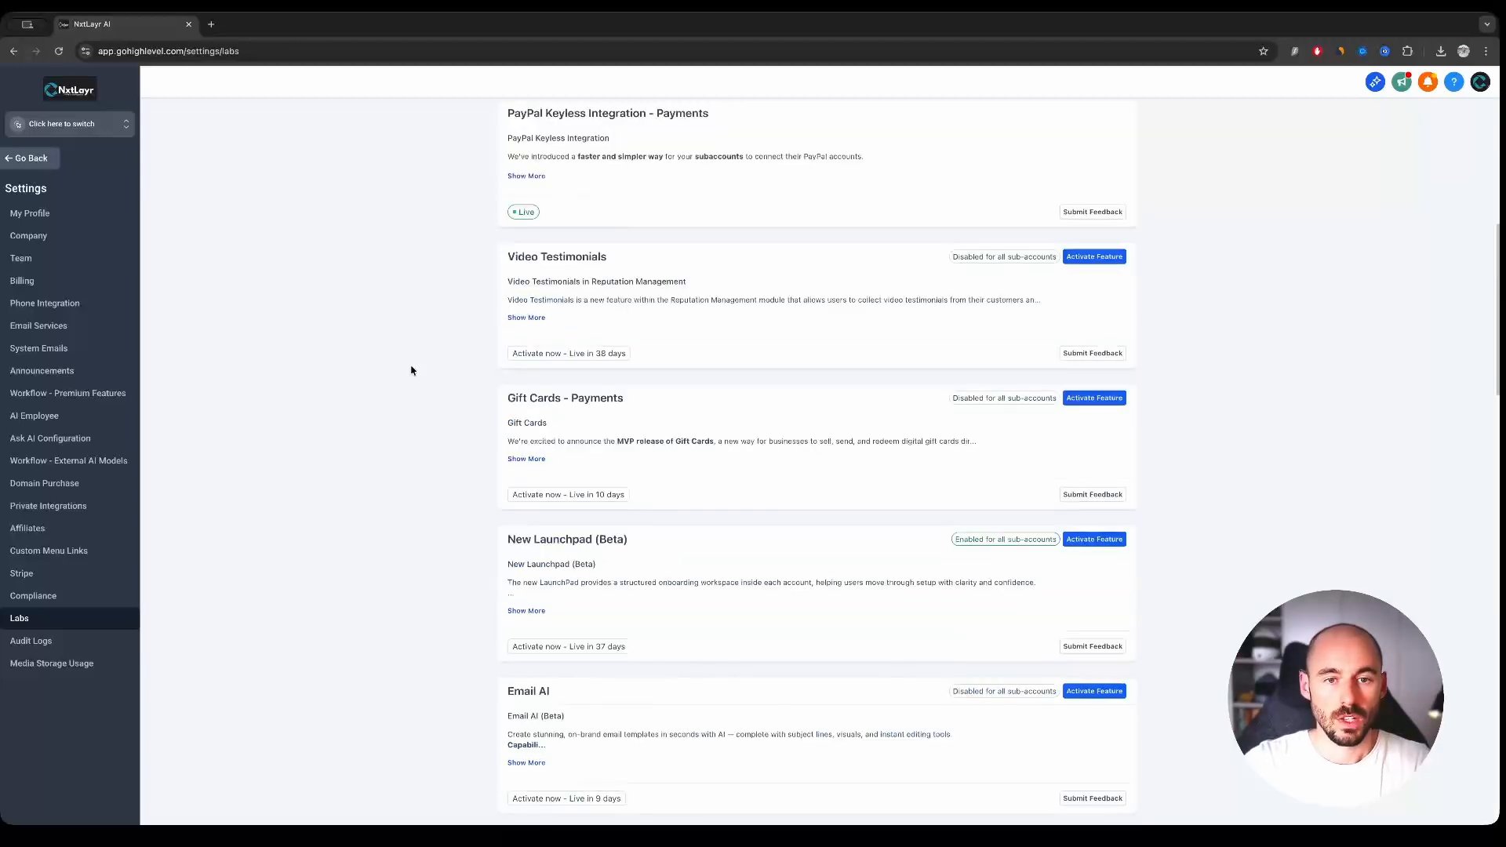
pyautogui.scroll(-5, 411, 370)
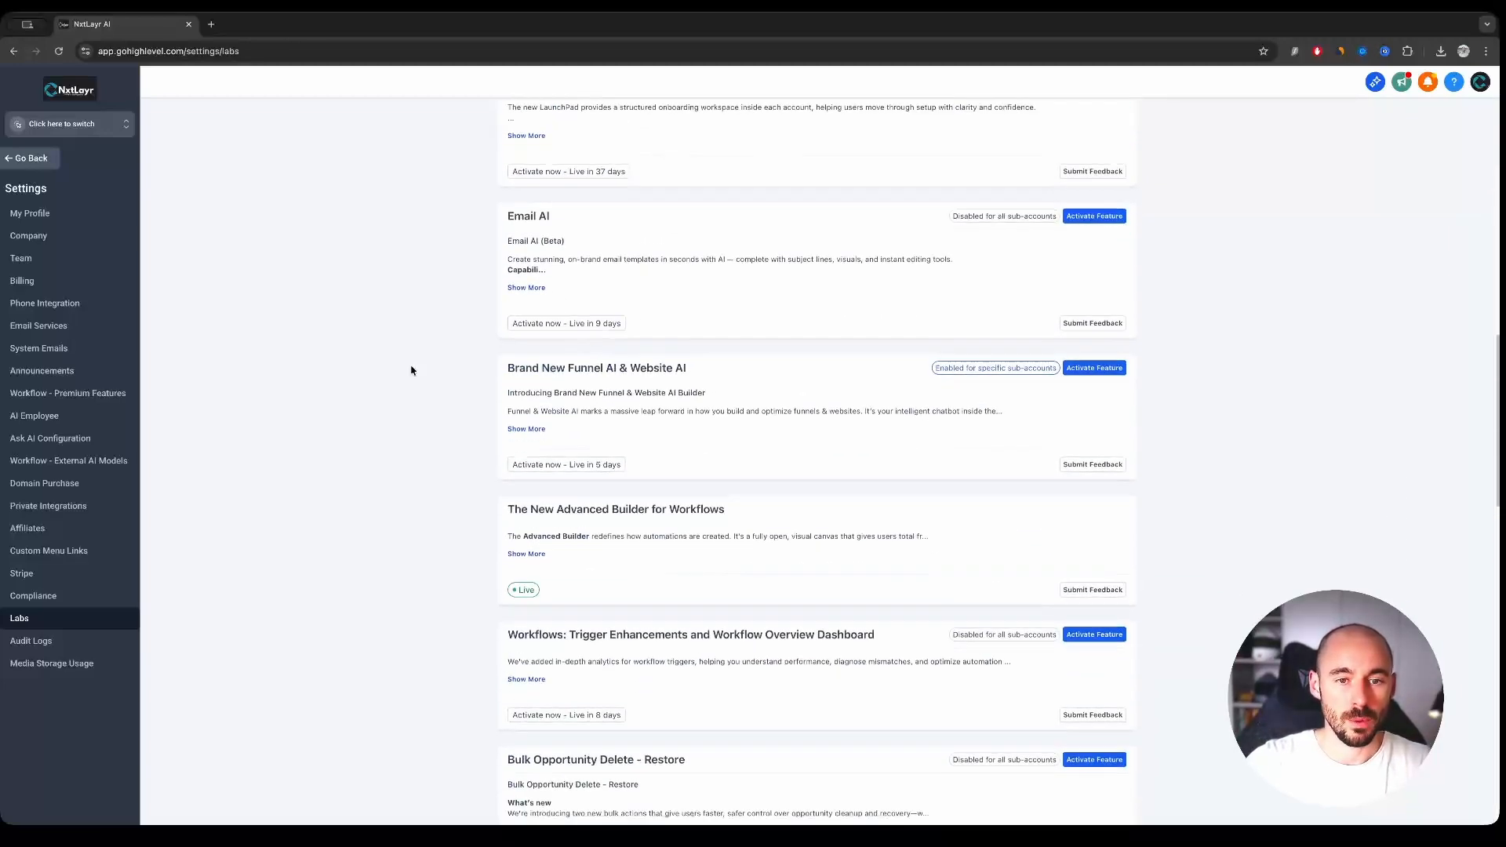
pyautogui.click(530, 426)
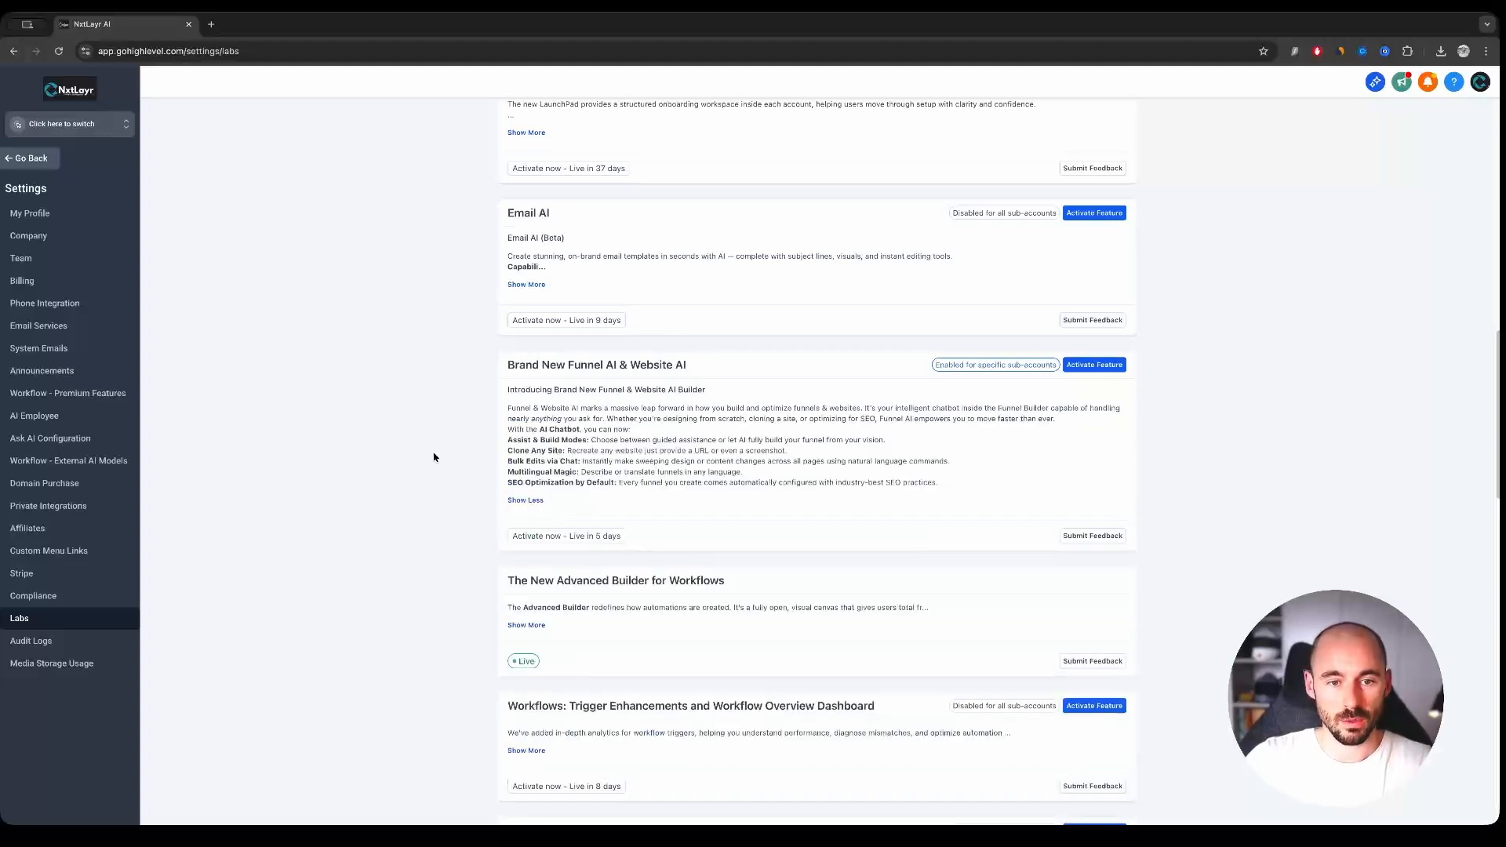
pyautogui.scroll(-1, 436, 455)
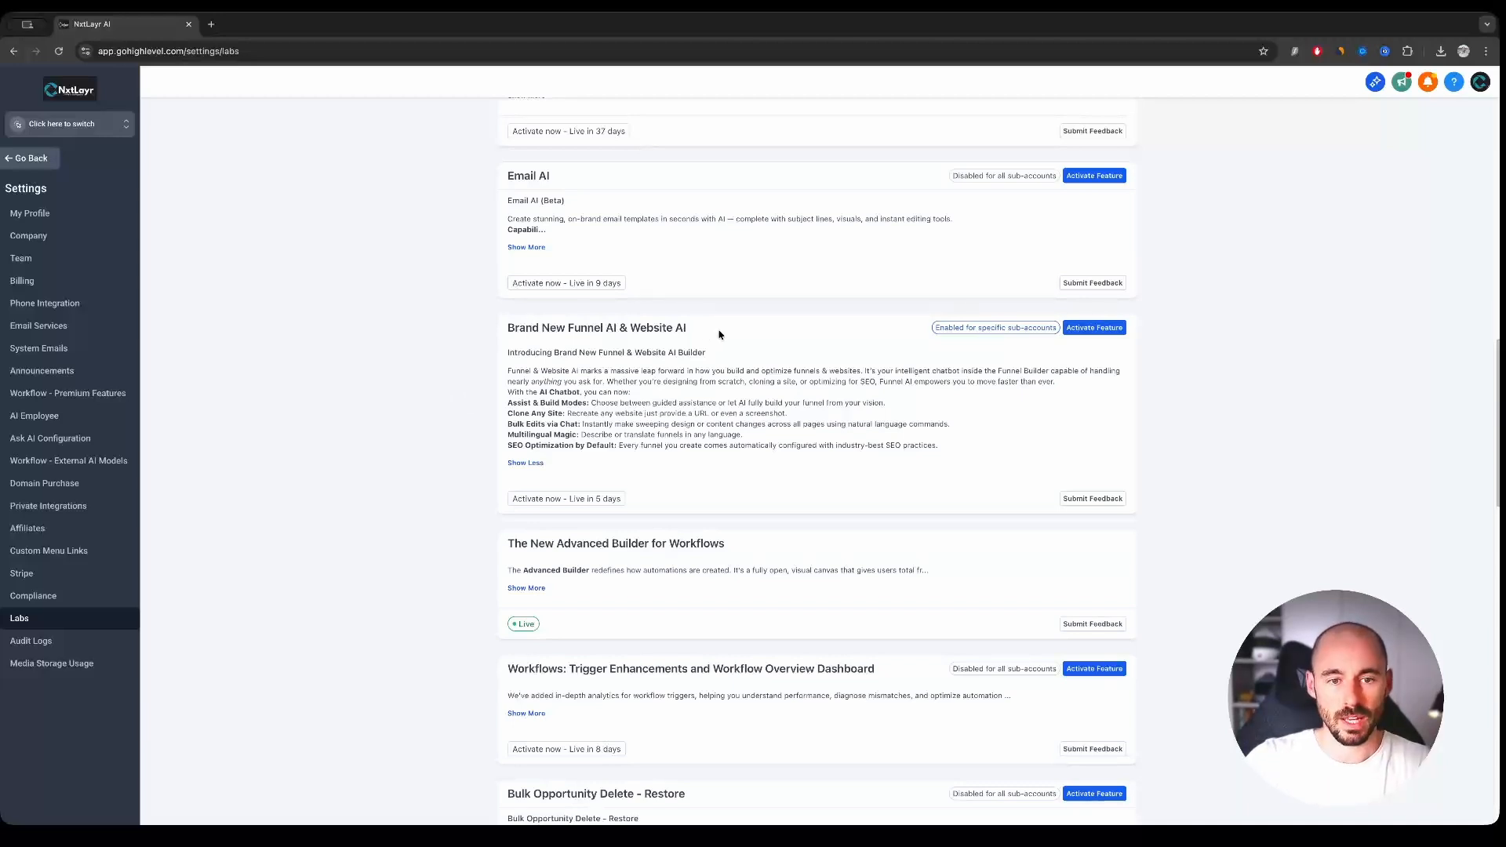
pyautogui.moveTo(577, 505)
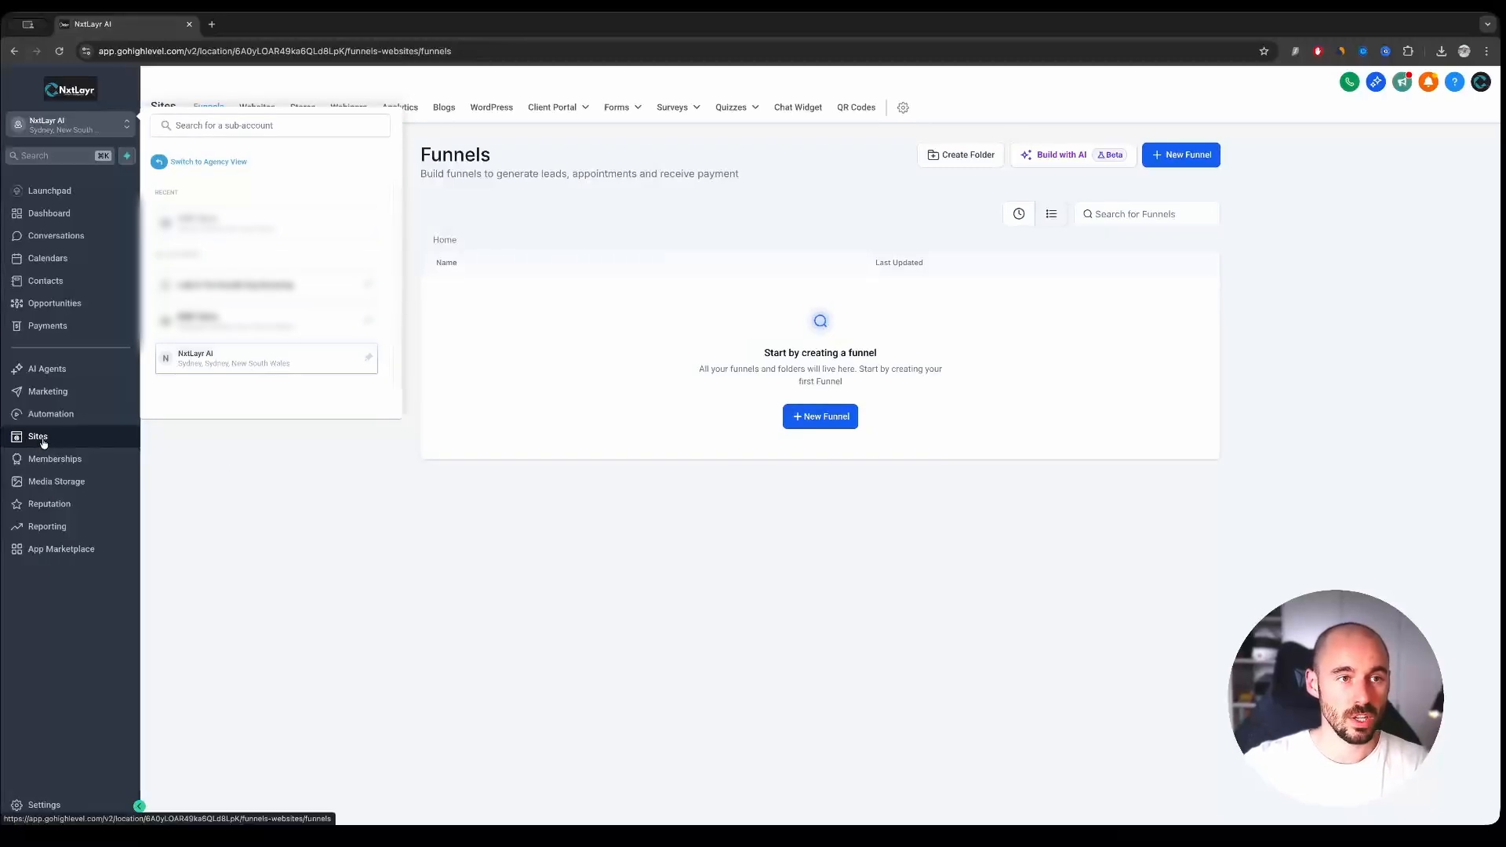
# - Open the Websites list of the NxtLayr AI sub-account and start a new website with the AI builder
pyautogui.click(88, 128)
pyautogui.click(263, 116)
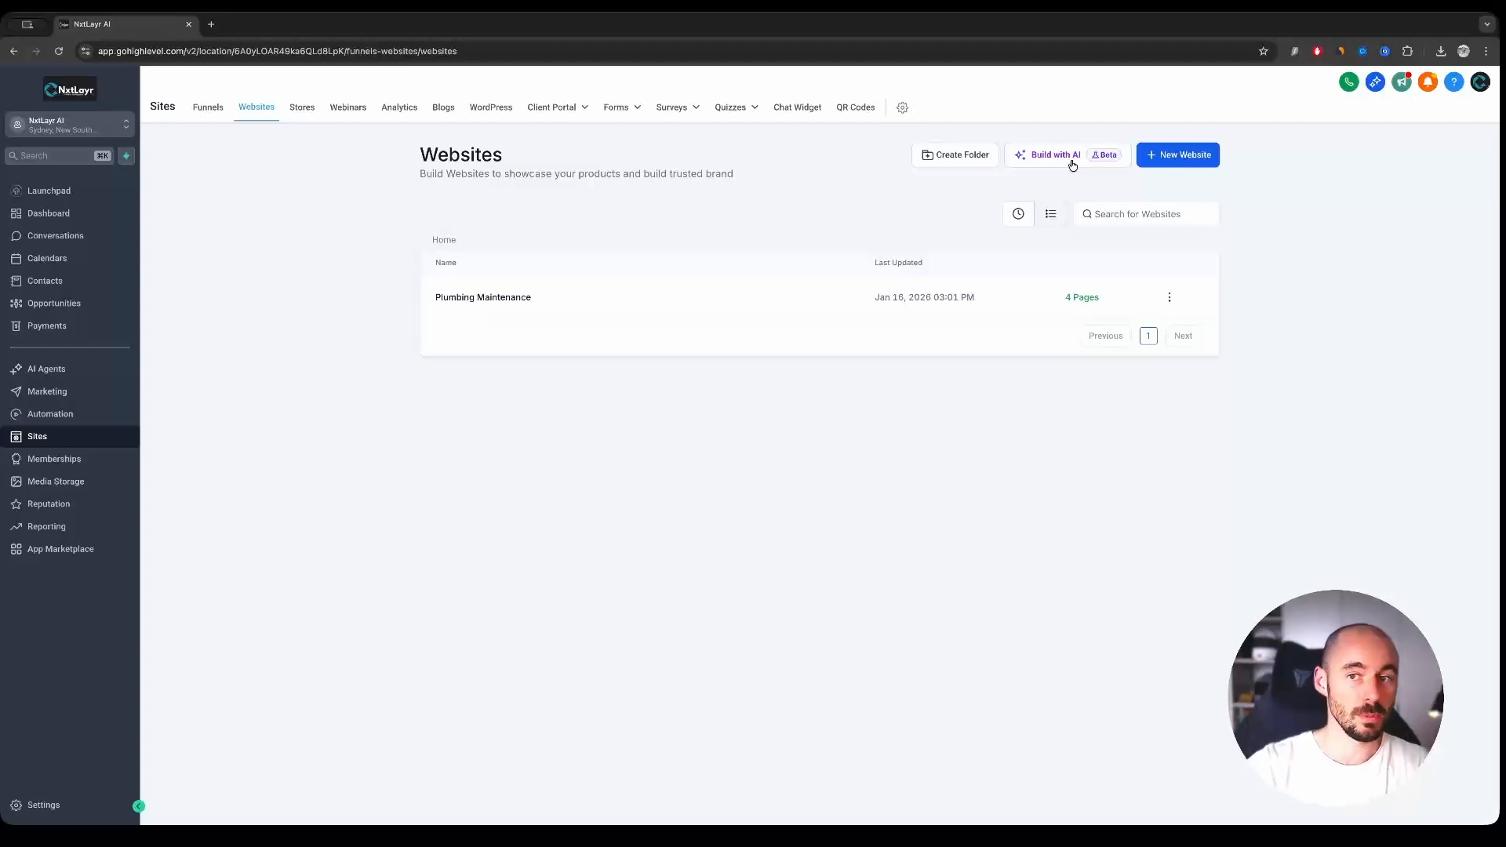
pyautogui.click(1073, 164)
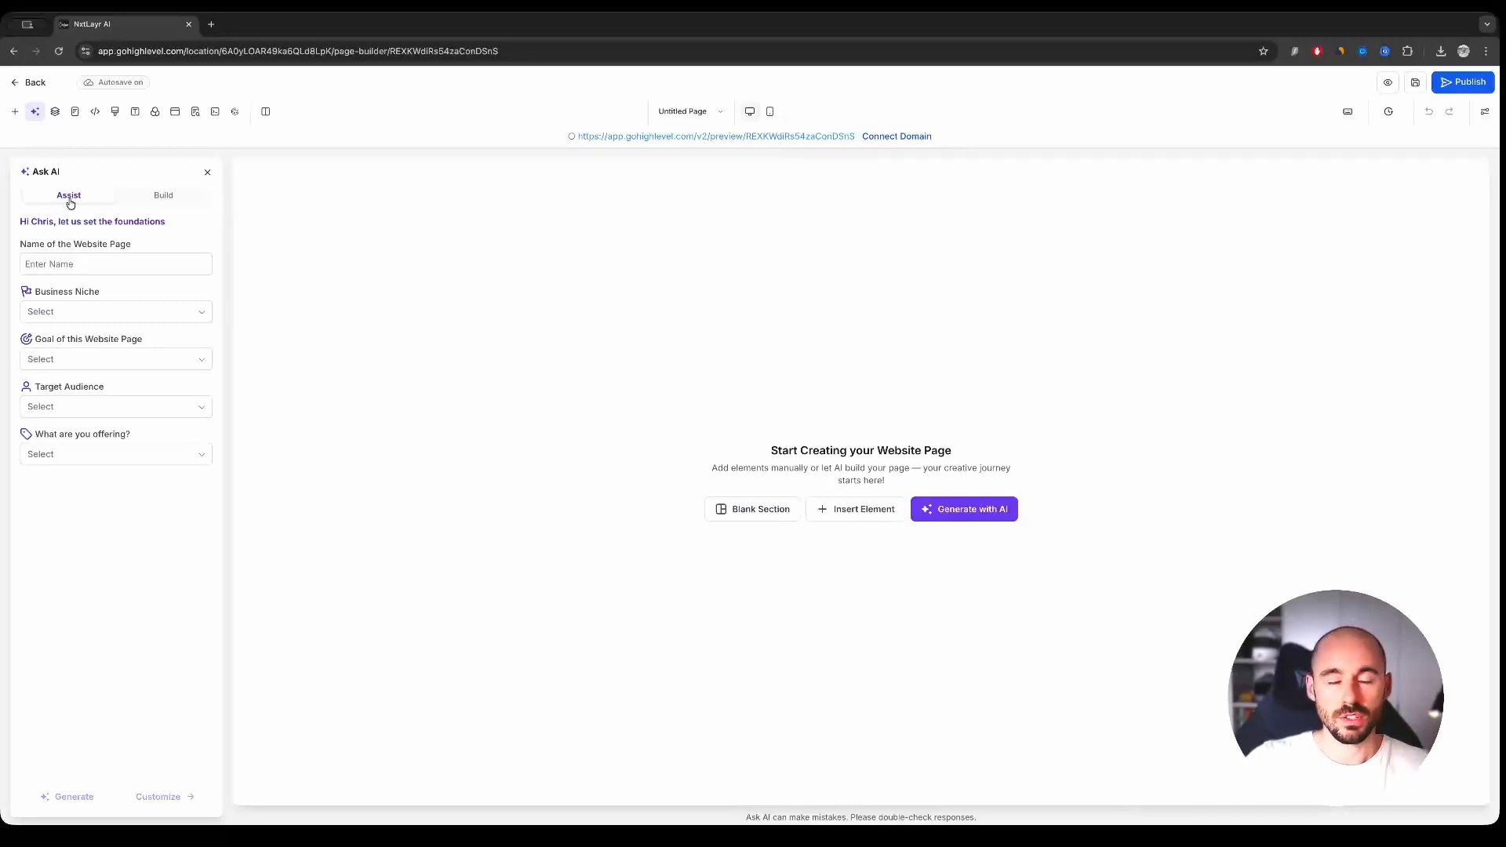
# - Name the website page "Michigan Plumbing" in the AI Assist setup
pyautogui.click(79, 266)
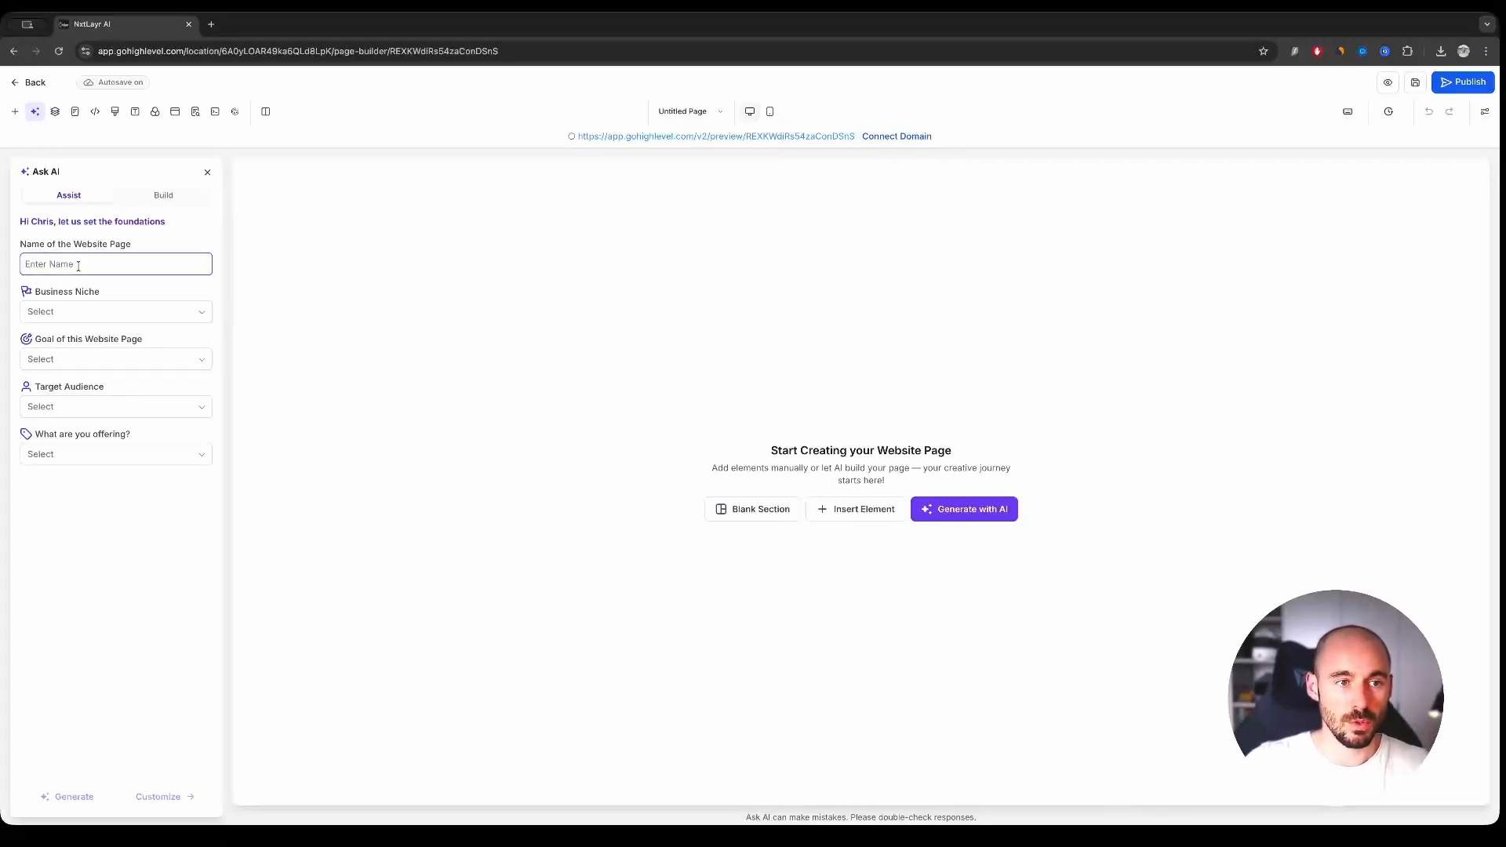
pyautogui.write('M')
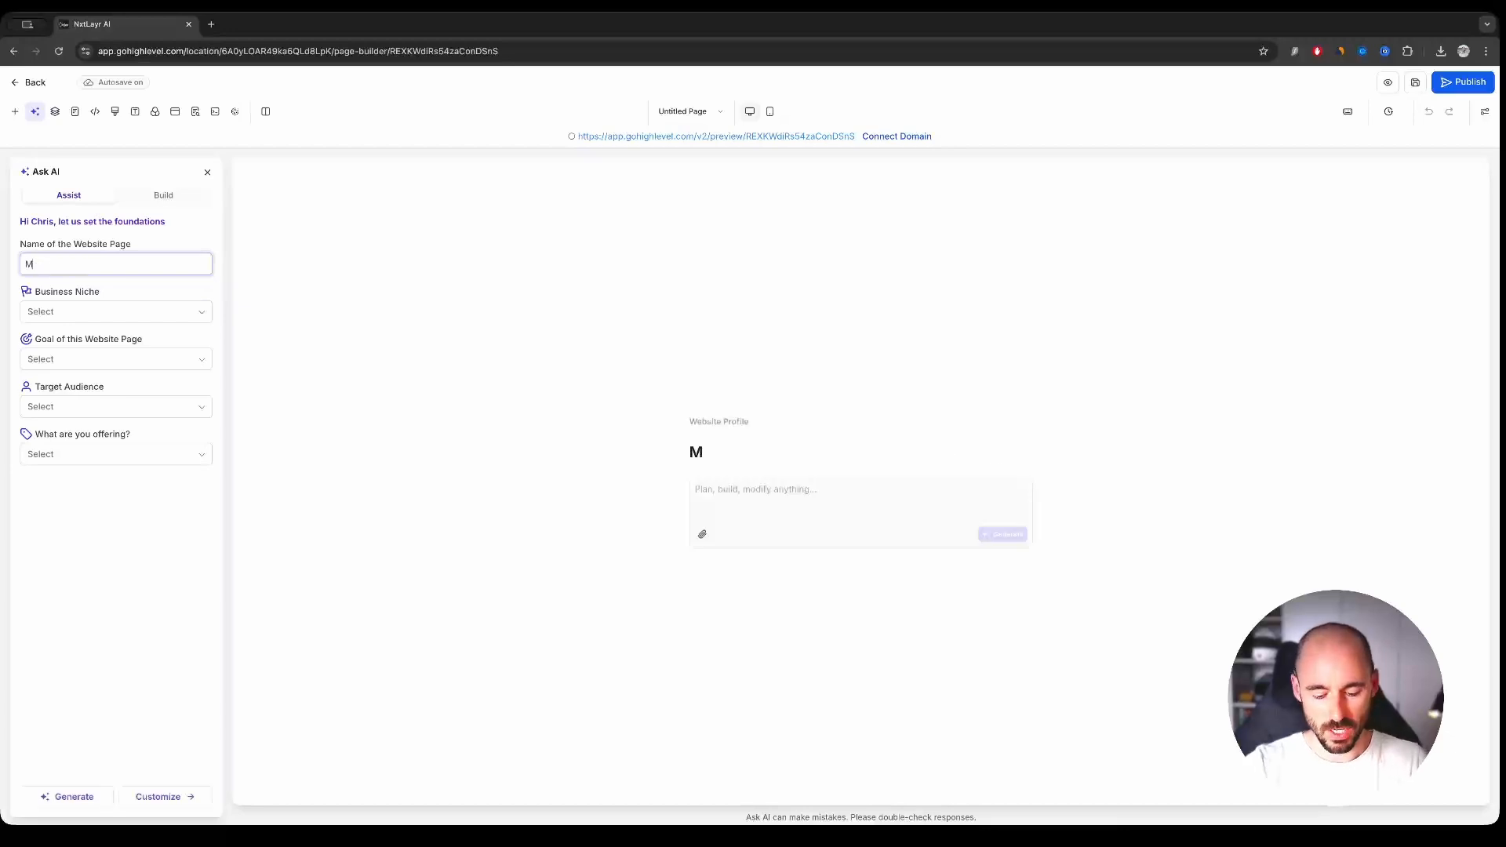
pyautogui.write('ichigan Plumbe')
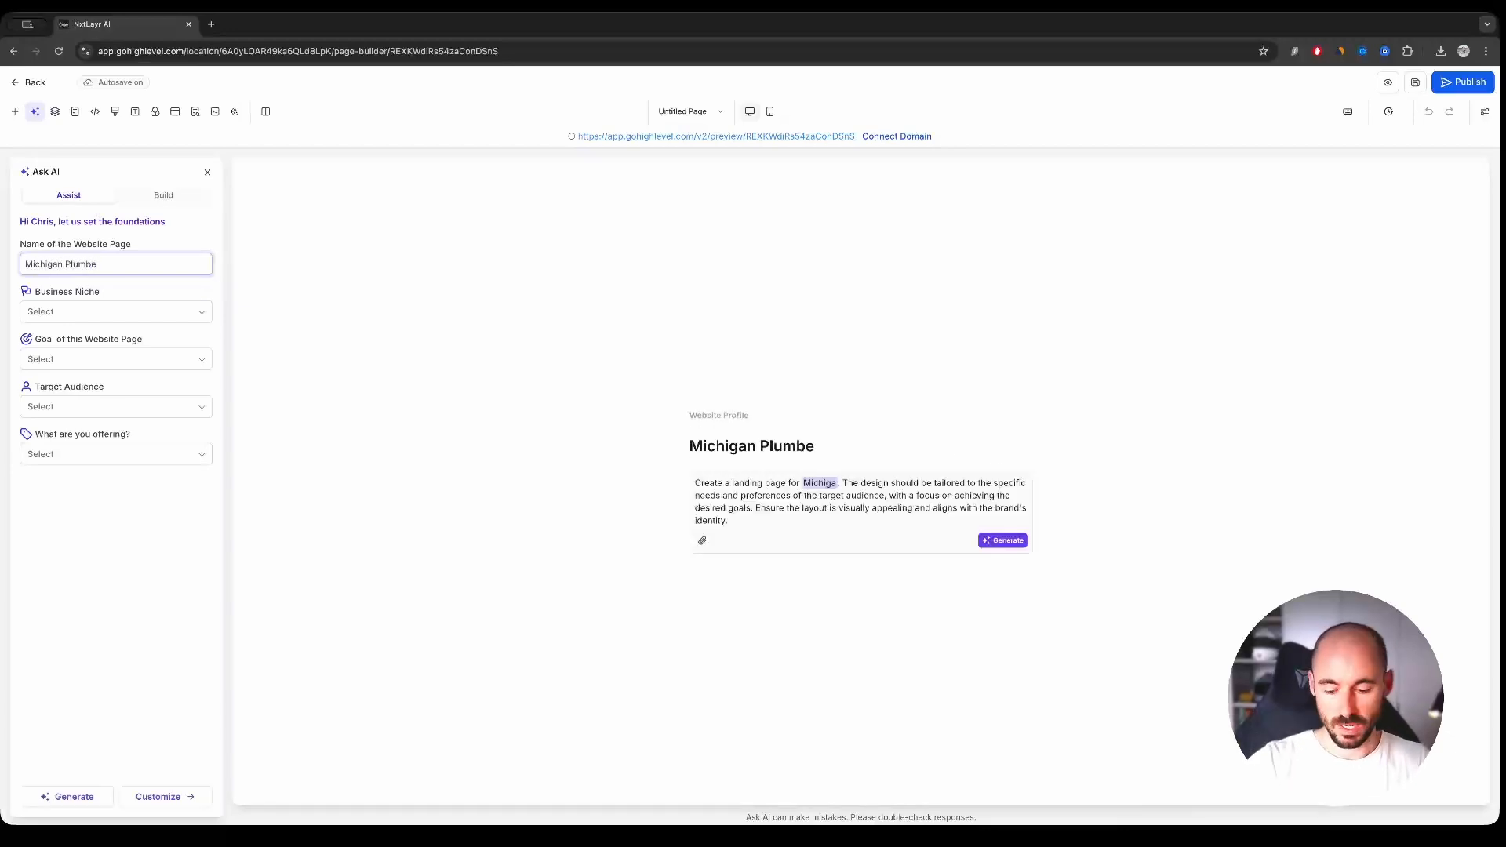
pyautogui.press('BackSpace')
pyautogui.write('ing')
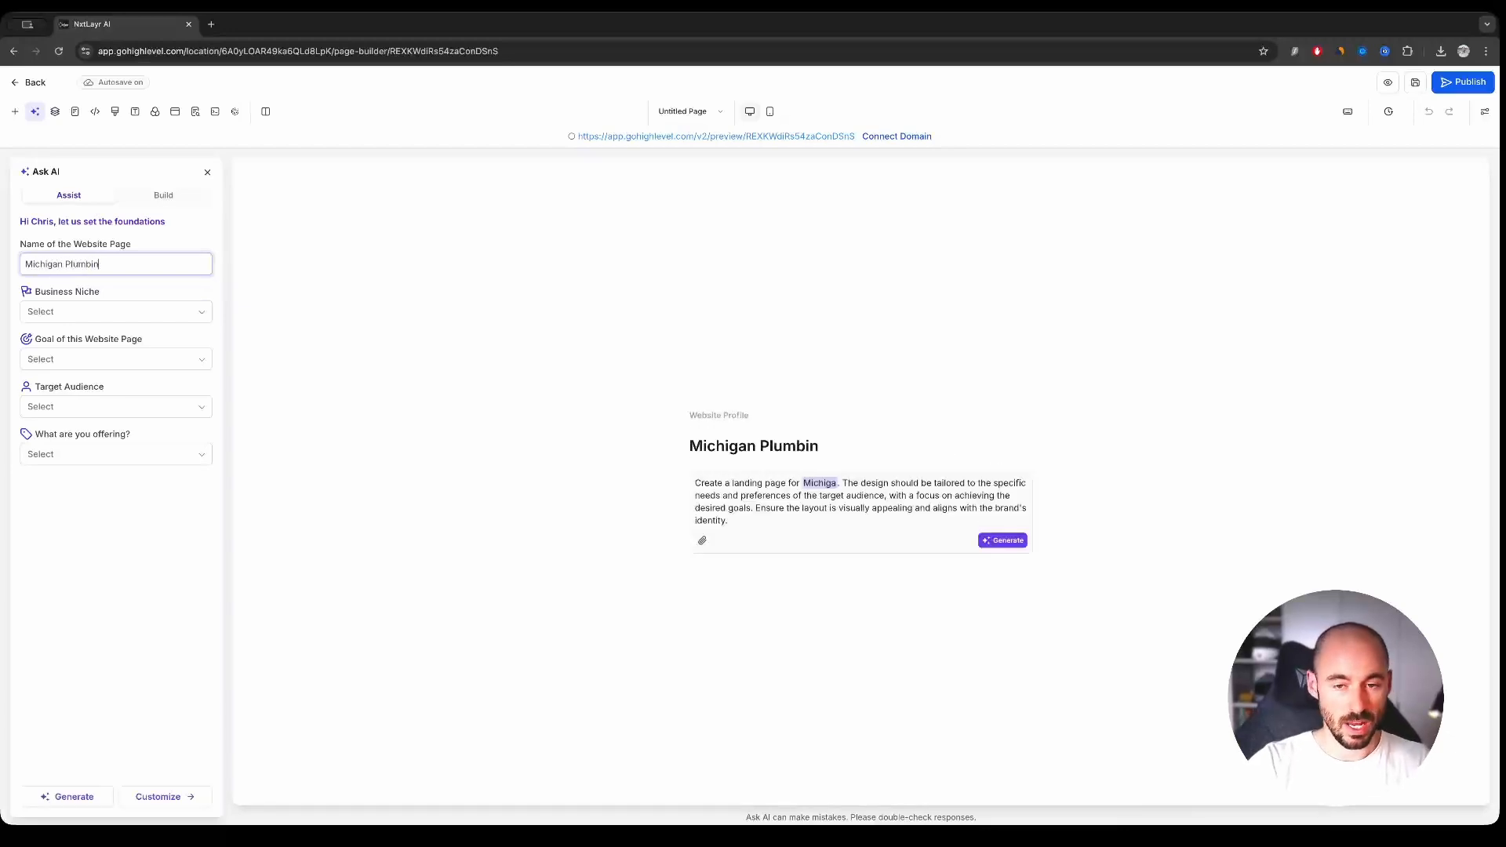
# - Set the business niche to Home Services, goal to Generate Leads, target audience to Individuals / Consumers and offering to Free Consultation
pyautogui.click(79, 315)
pyautogui.click(86, 416)
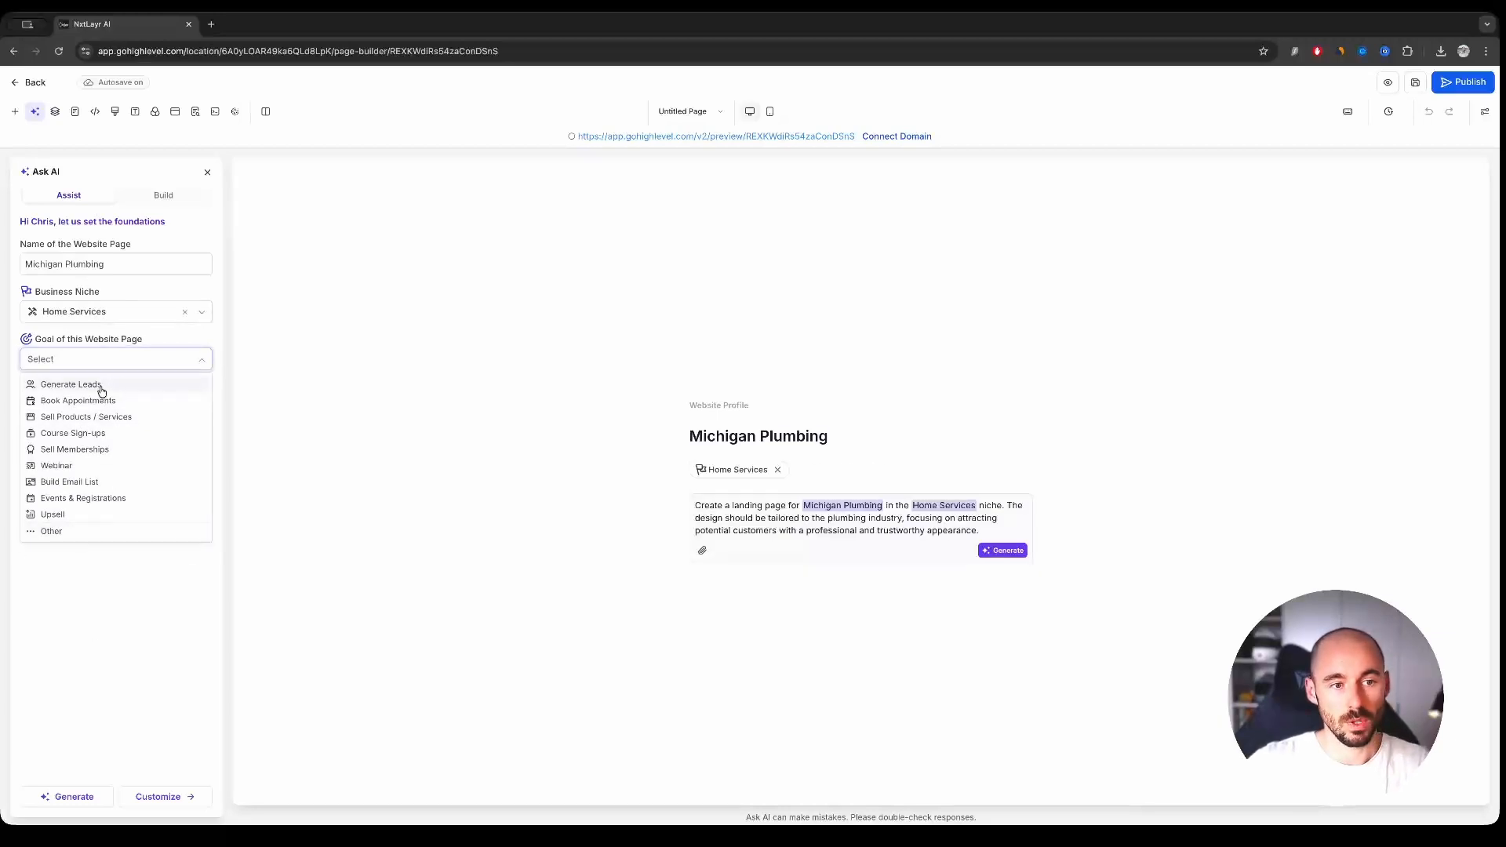
pyautogui.click(101, 386)
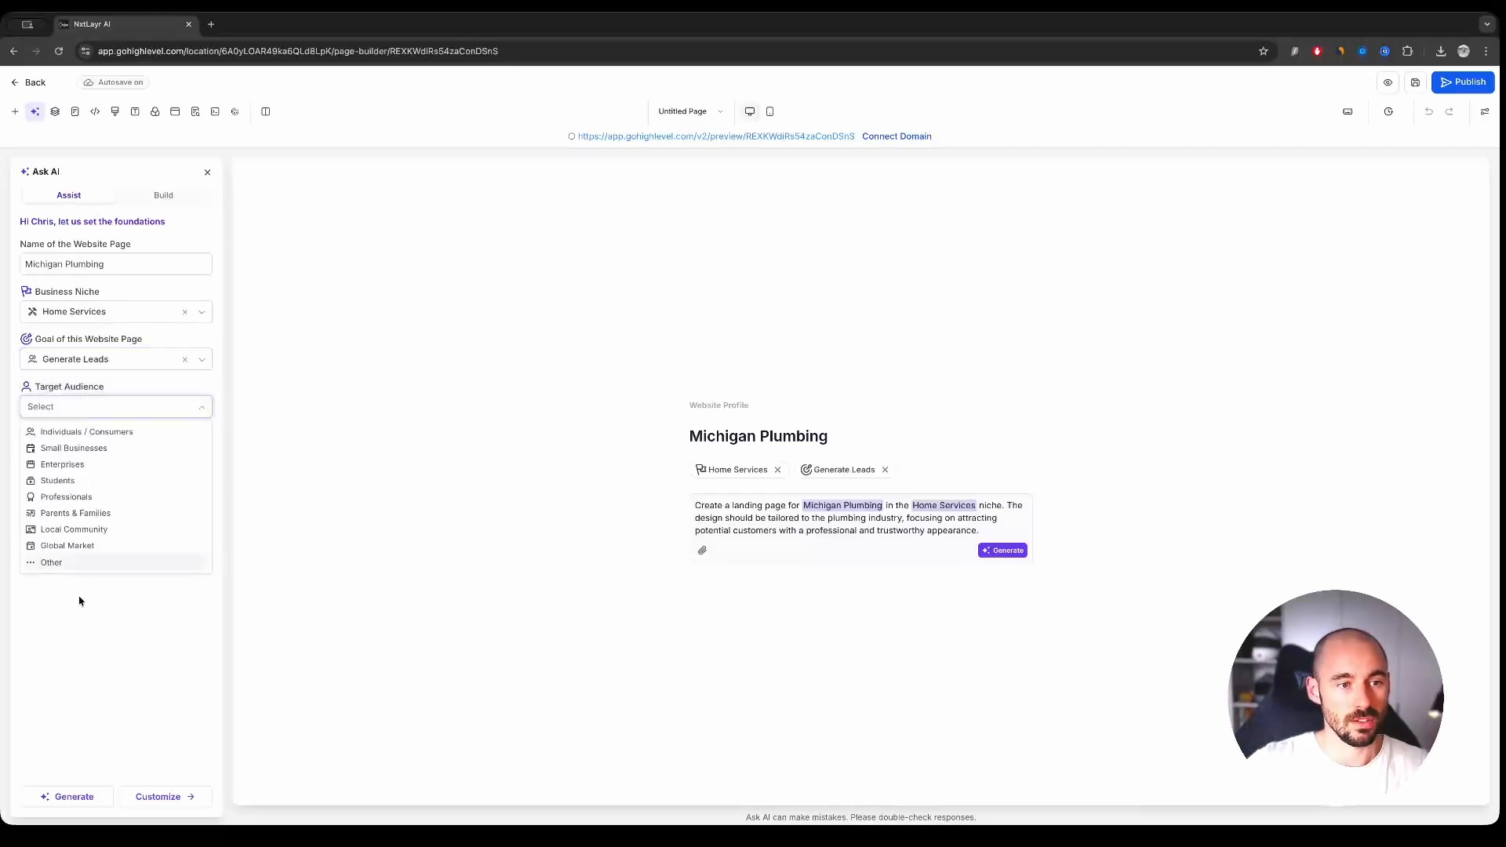
pyautogui.click(96, 436)
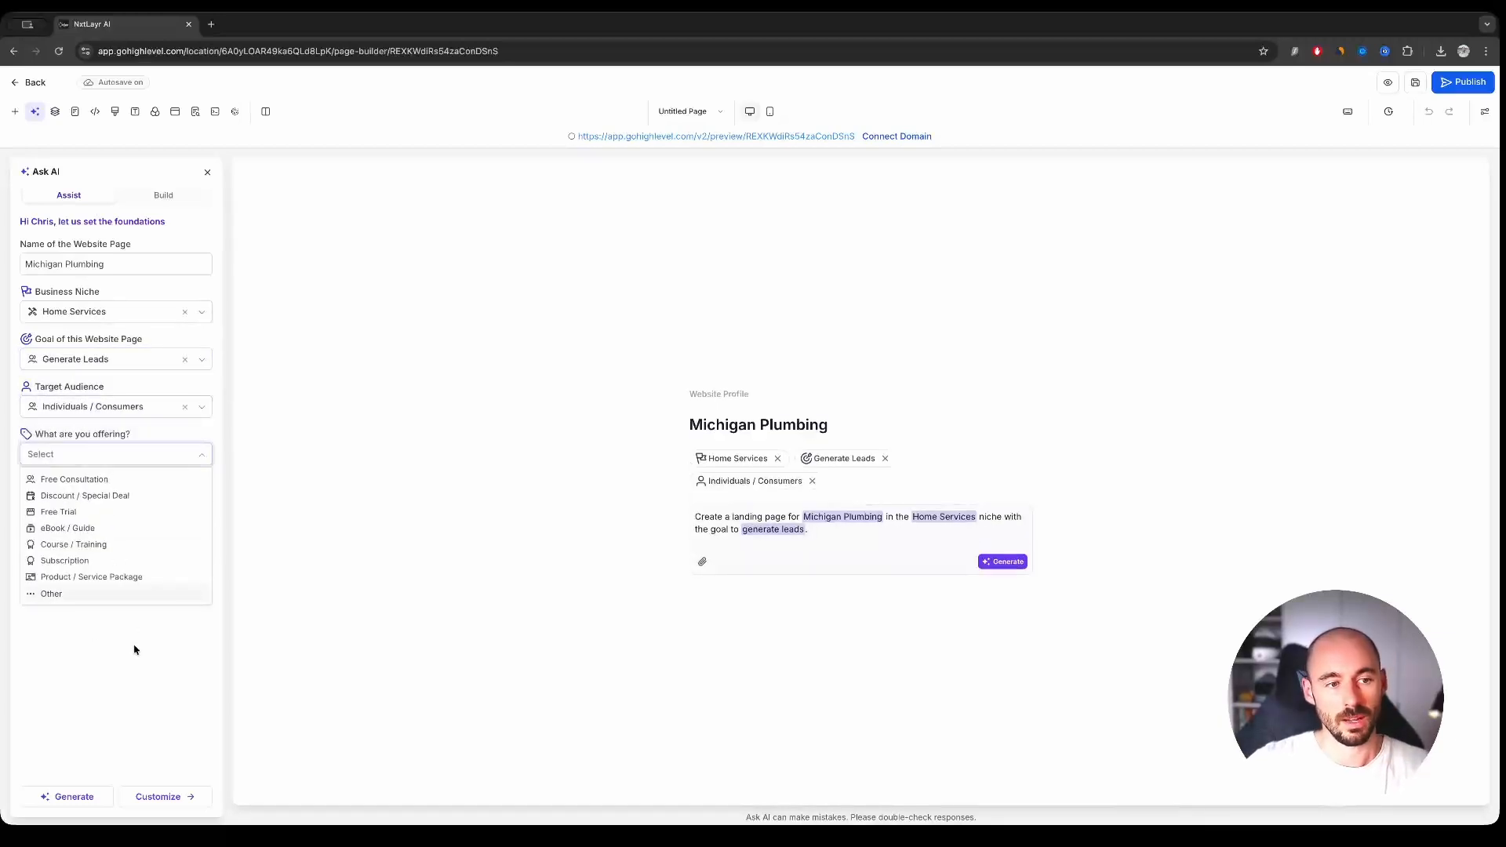
pyautogui.click(106, 482)
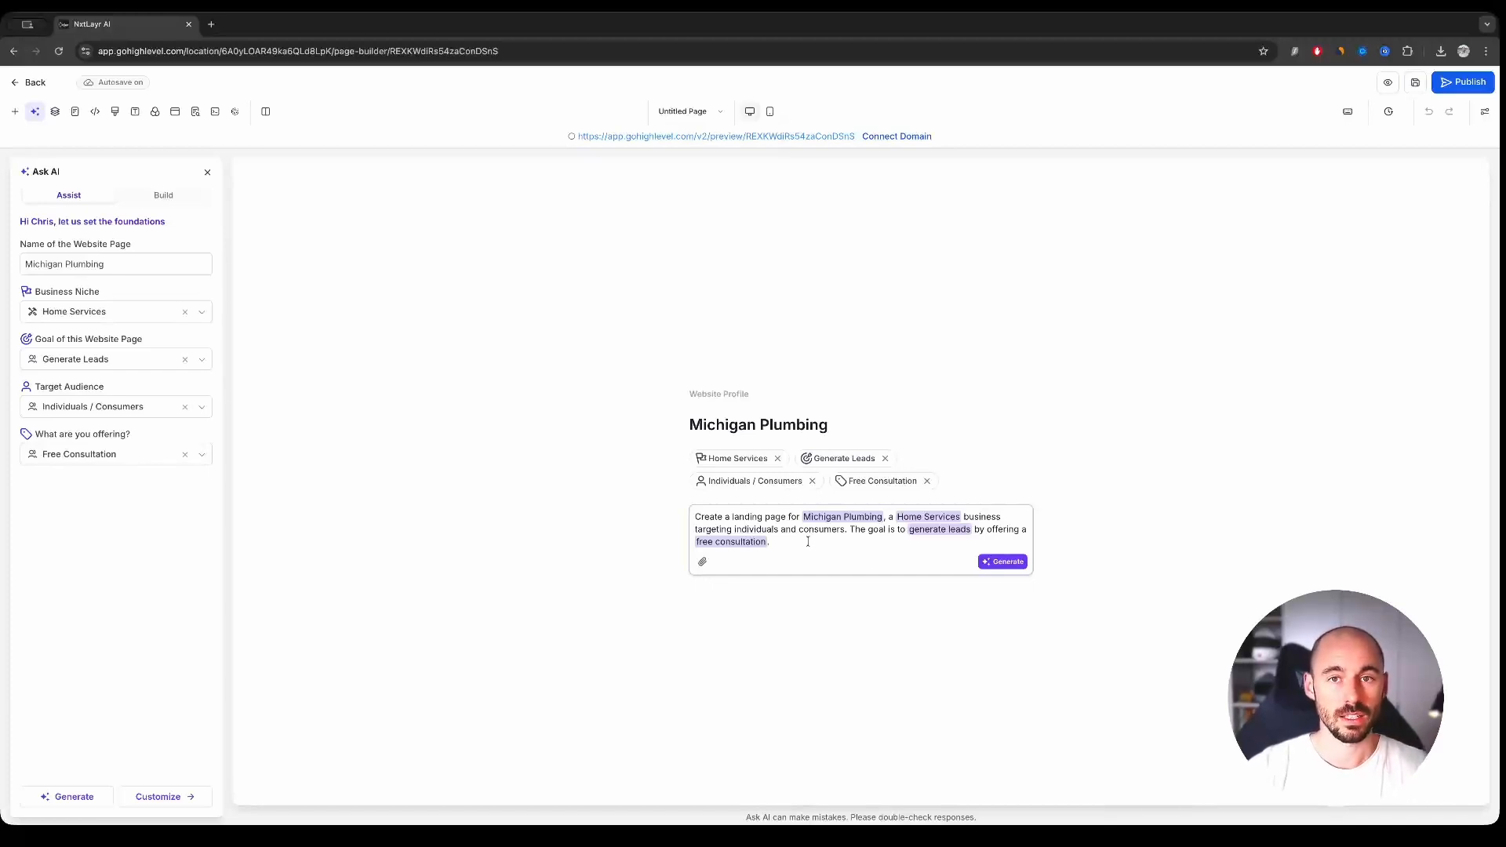
# - Check the AI's Build mode, return to Assist and generate the Michigan Plumbing landing page from the prepared prompt
pyautogui.click(163, 195)
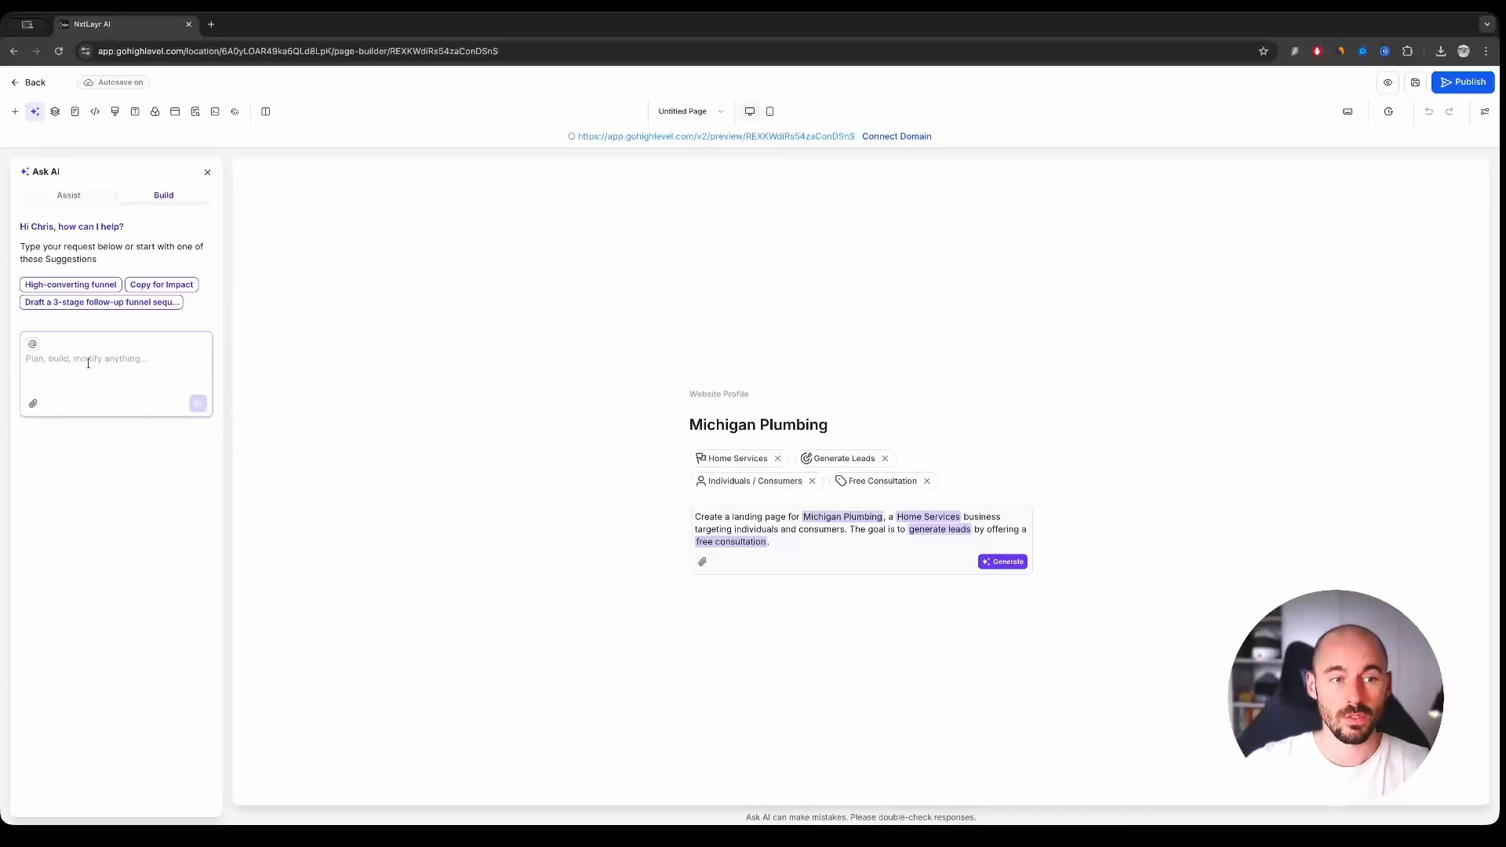
pyautogui.click(88, 363)
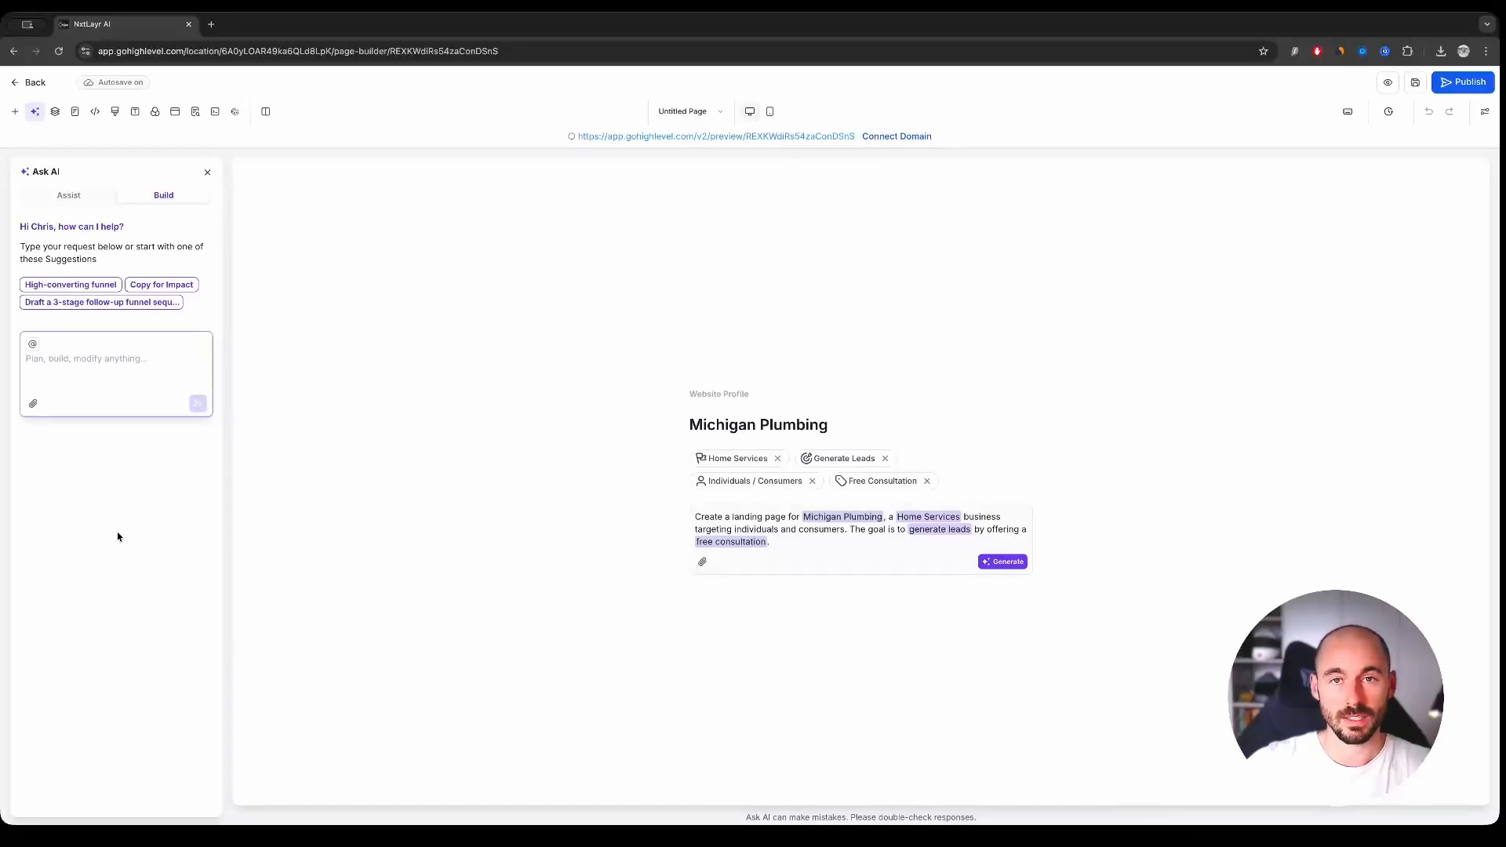
pyautogui.click(68, 195)
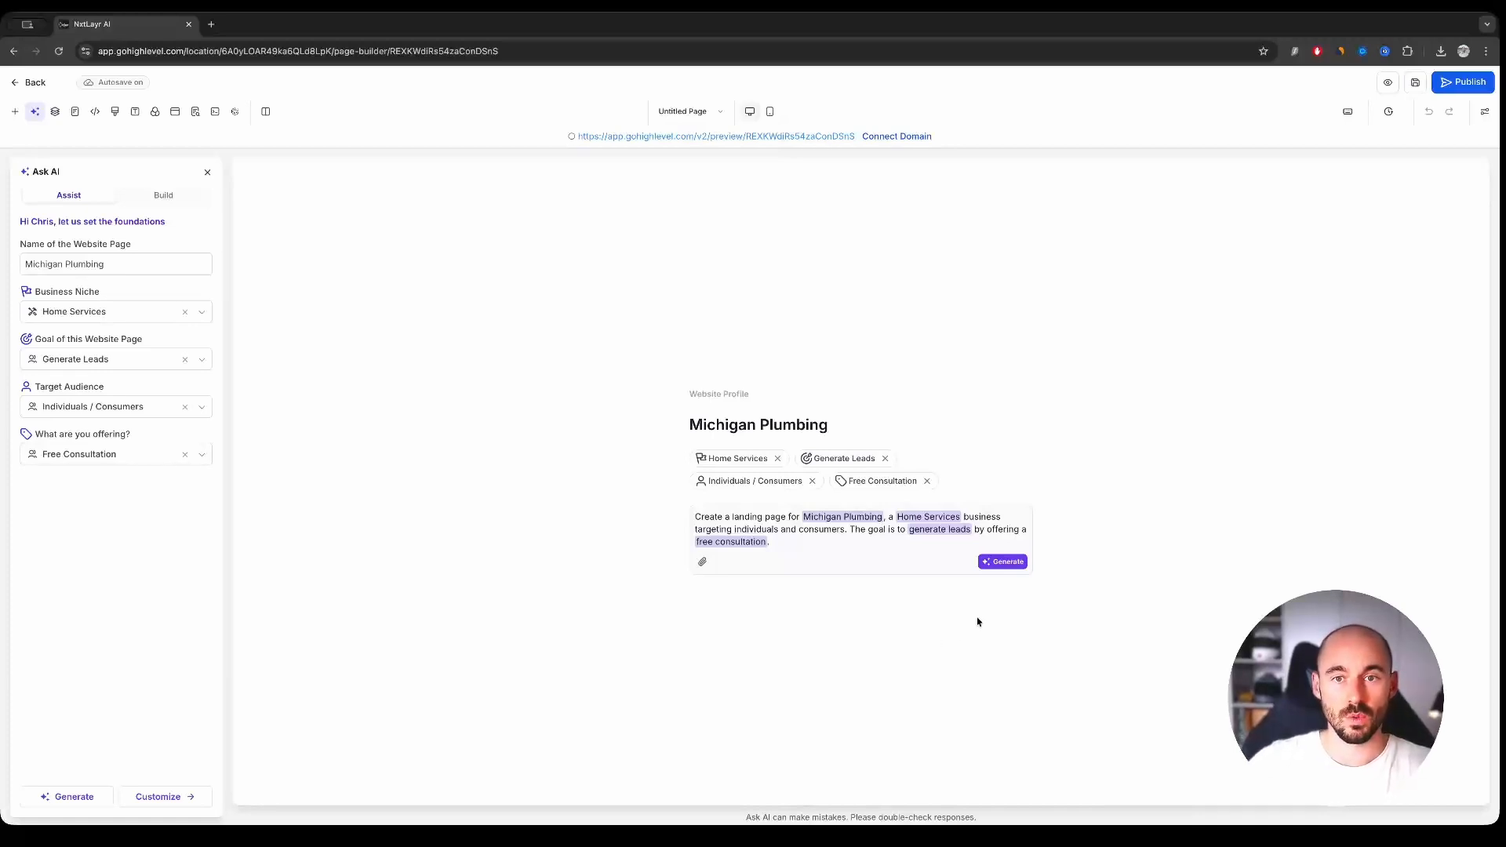
pyautogui.click(1003, 562)
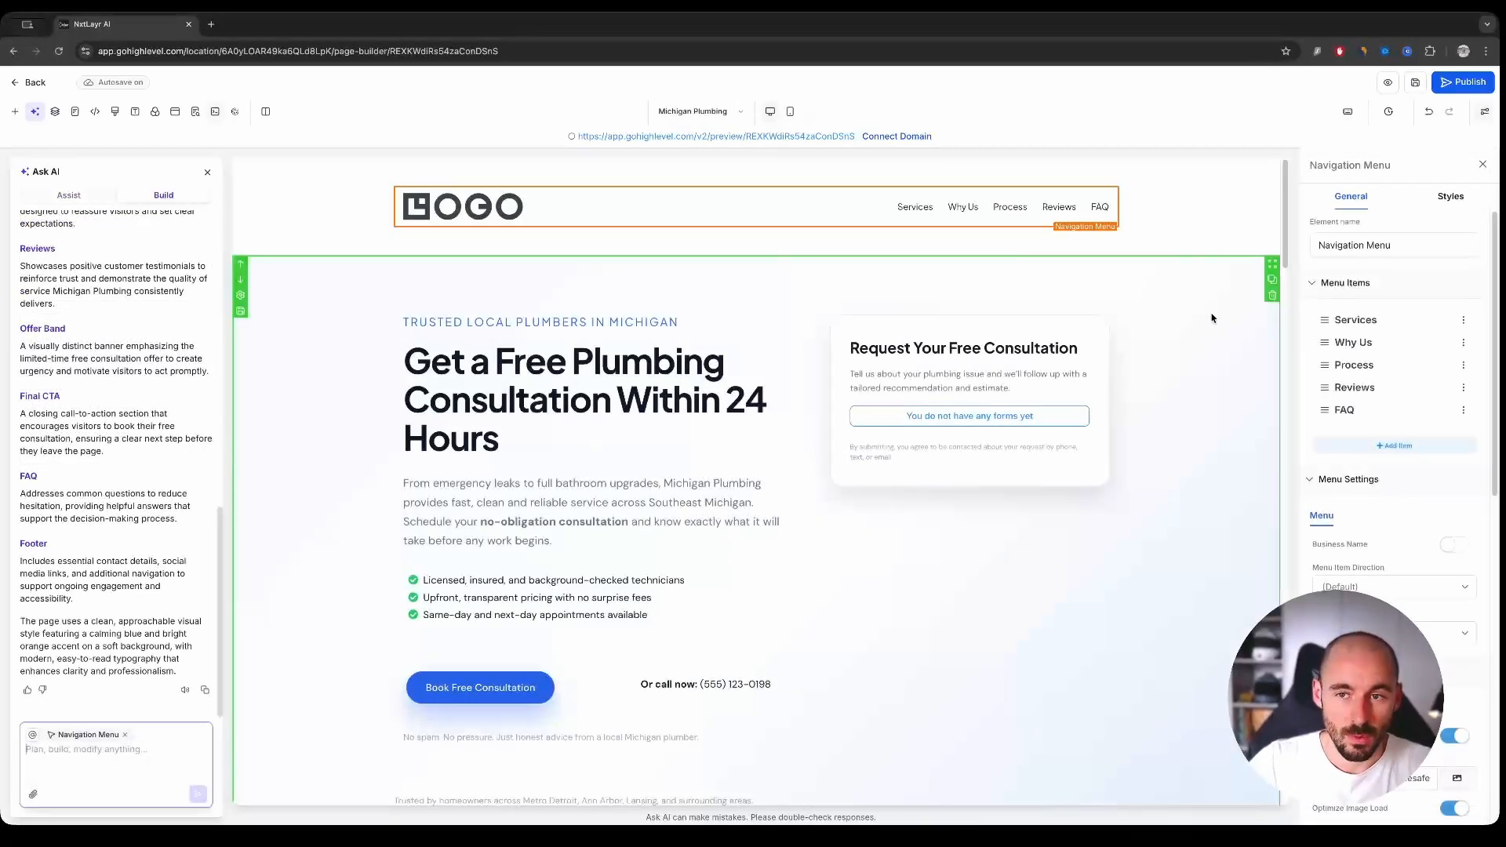
# - Review the generated page's hero area and the AI's summary of the page sections
pyautogui.scroll(-1, 1184, 331)
pyautogui.scroll(-3, 1184, 331)
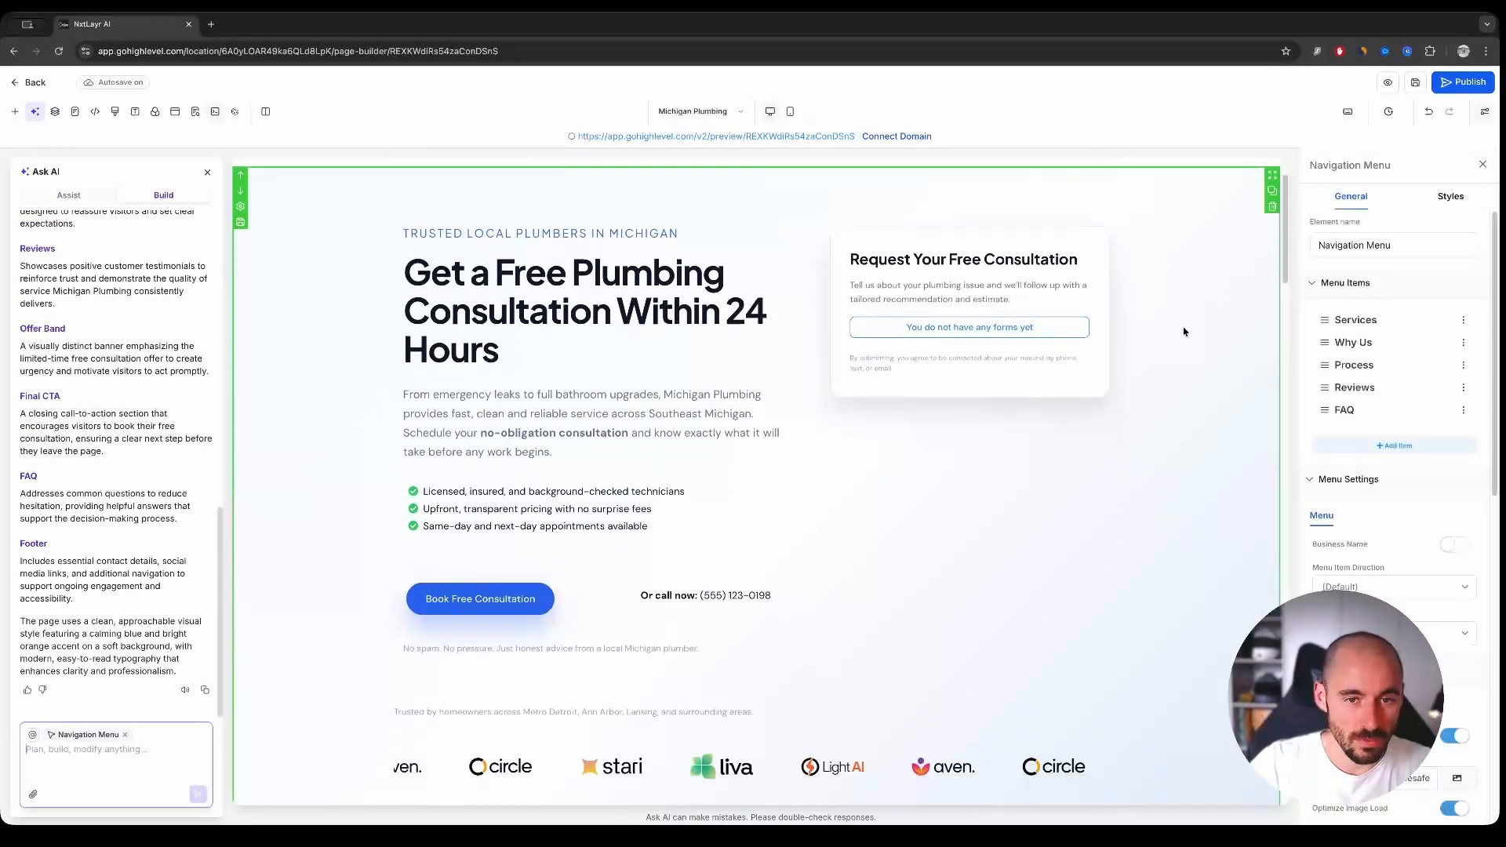
pyautogui.scroll(-2, 1189, 430)
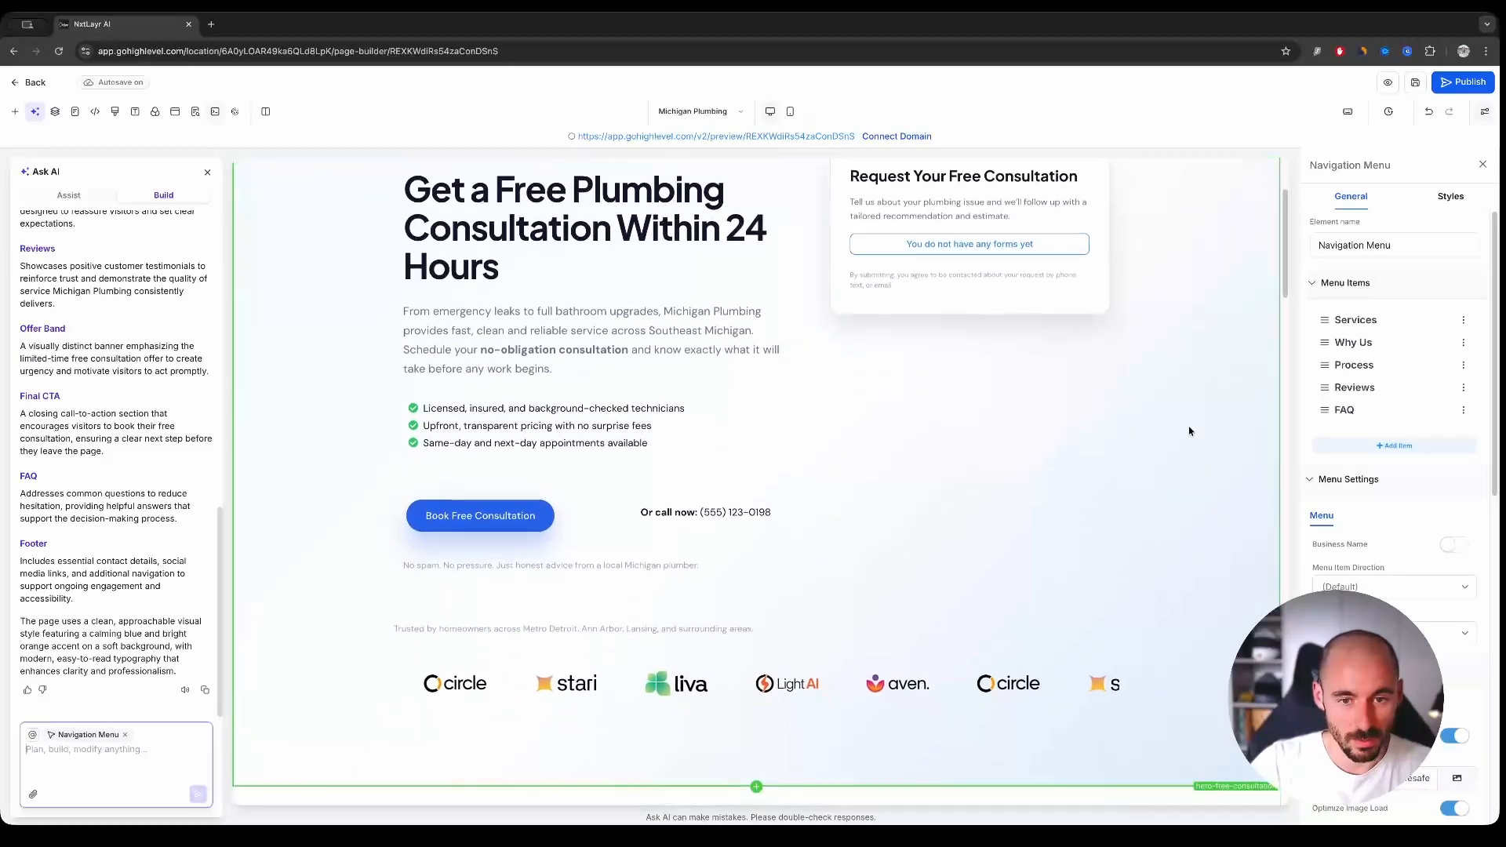
pyautogui.scroll(3, 1032, 382)
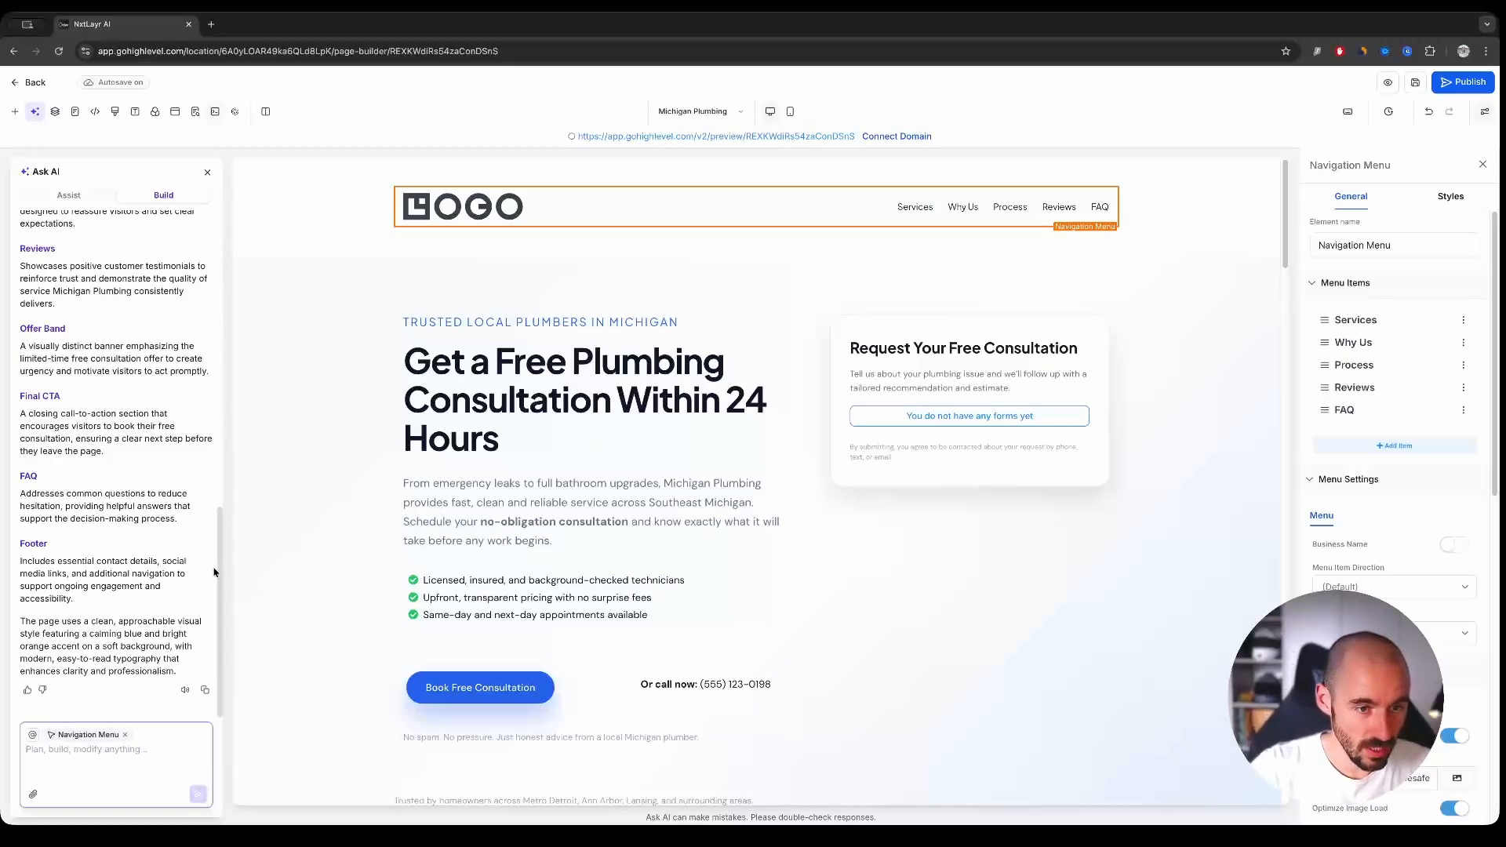
pyautogui.scroll(3, 221, 541)
pyautogui.moveTo(225, 528); pyautogui.dragTo(227, 610)
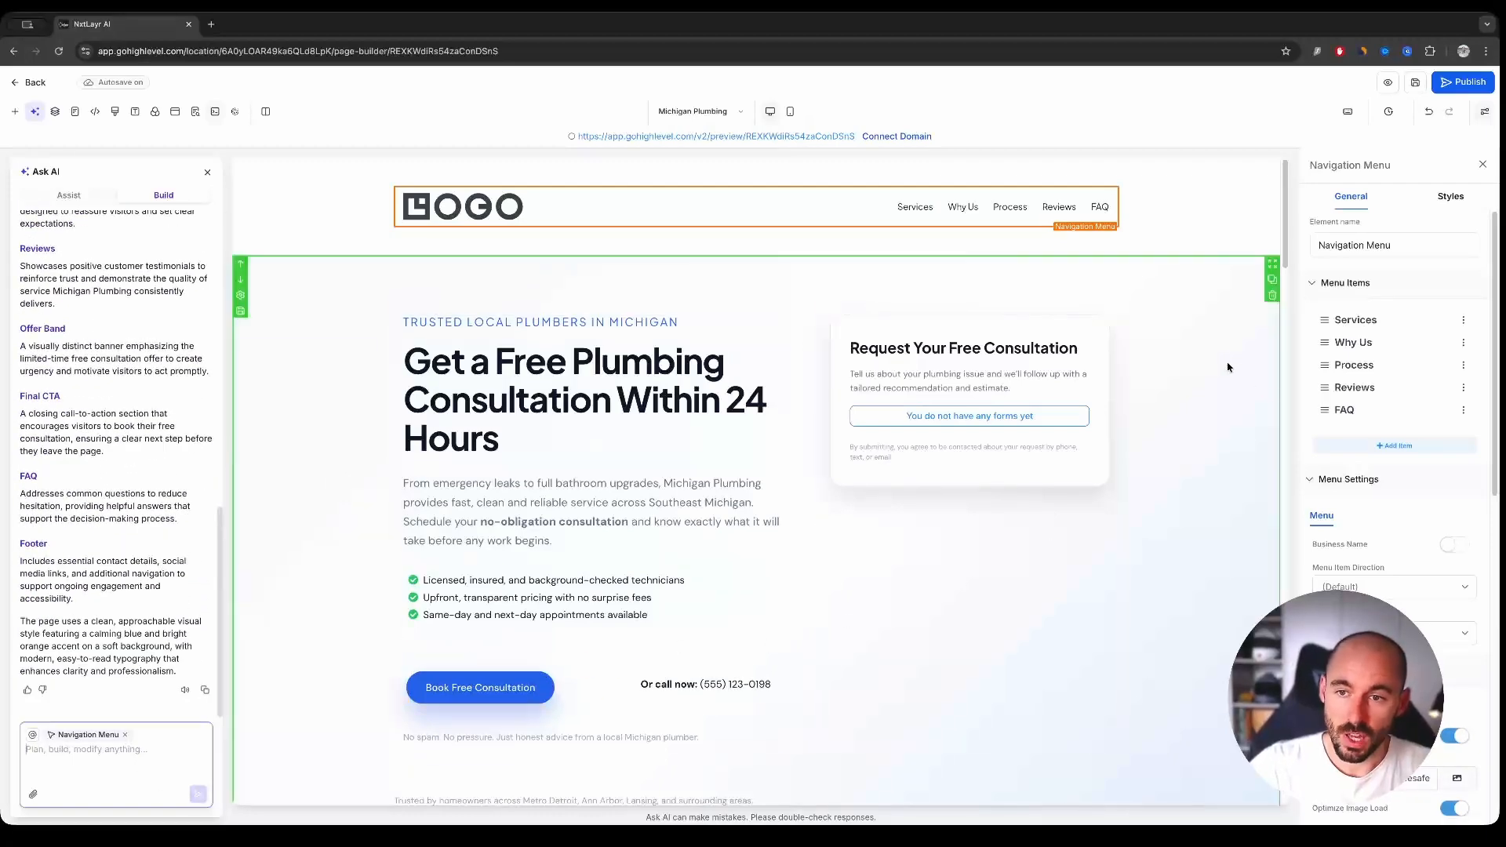
# - Select the hero section and the Services section in turn as the AI chat's context while reviewing the page
pyautogui.click(1197, 334)
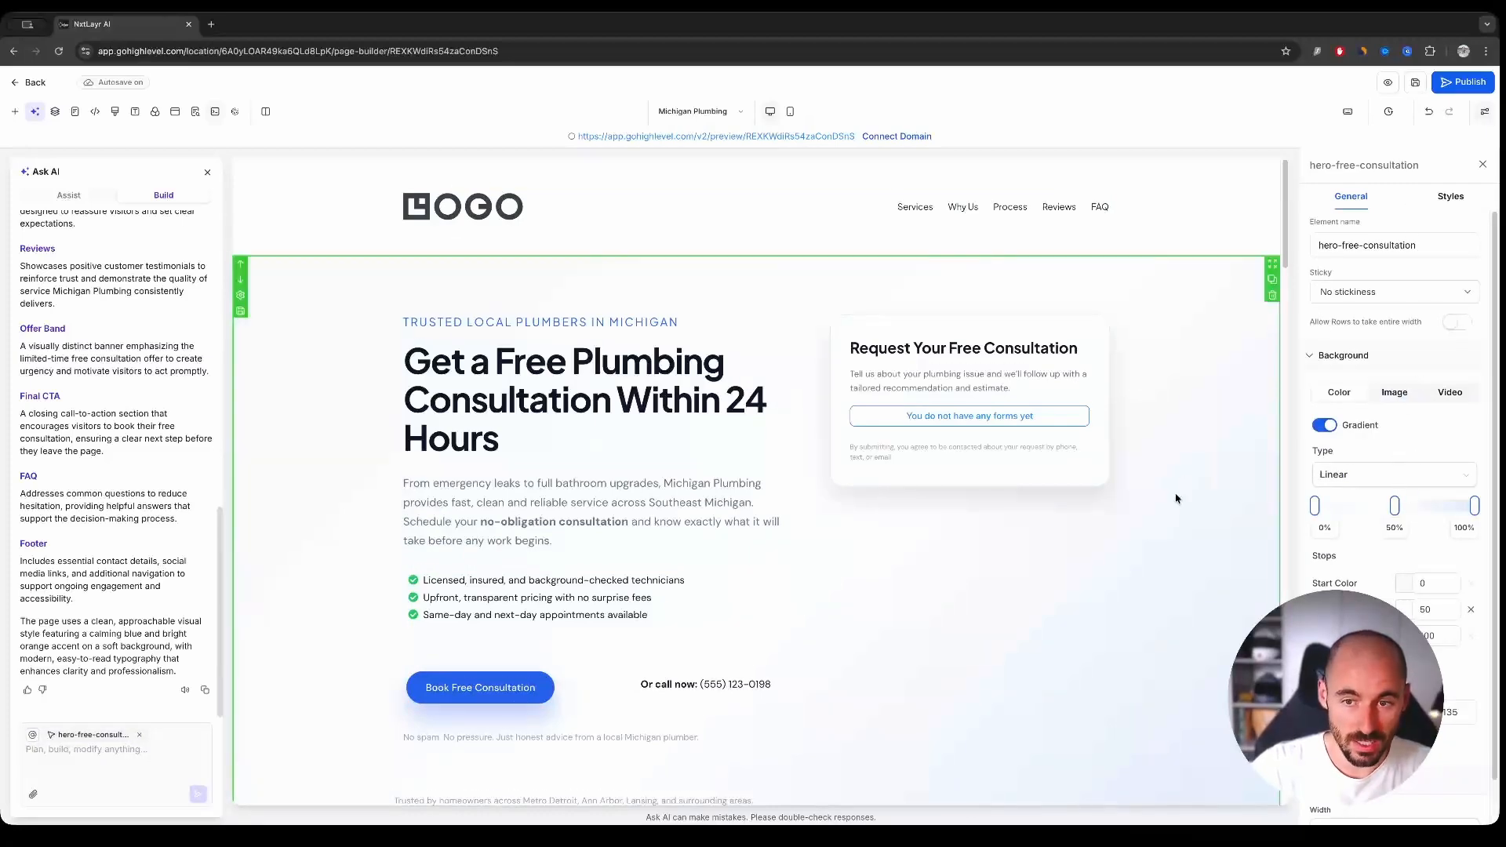
pyautogui.scroll(-3, 1175, 502)
pyautogui.scroll(-10, 1175, 502)
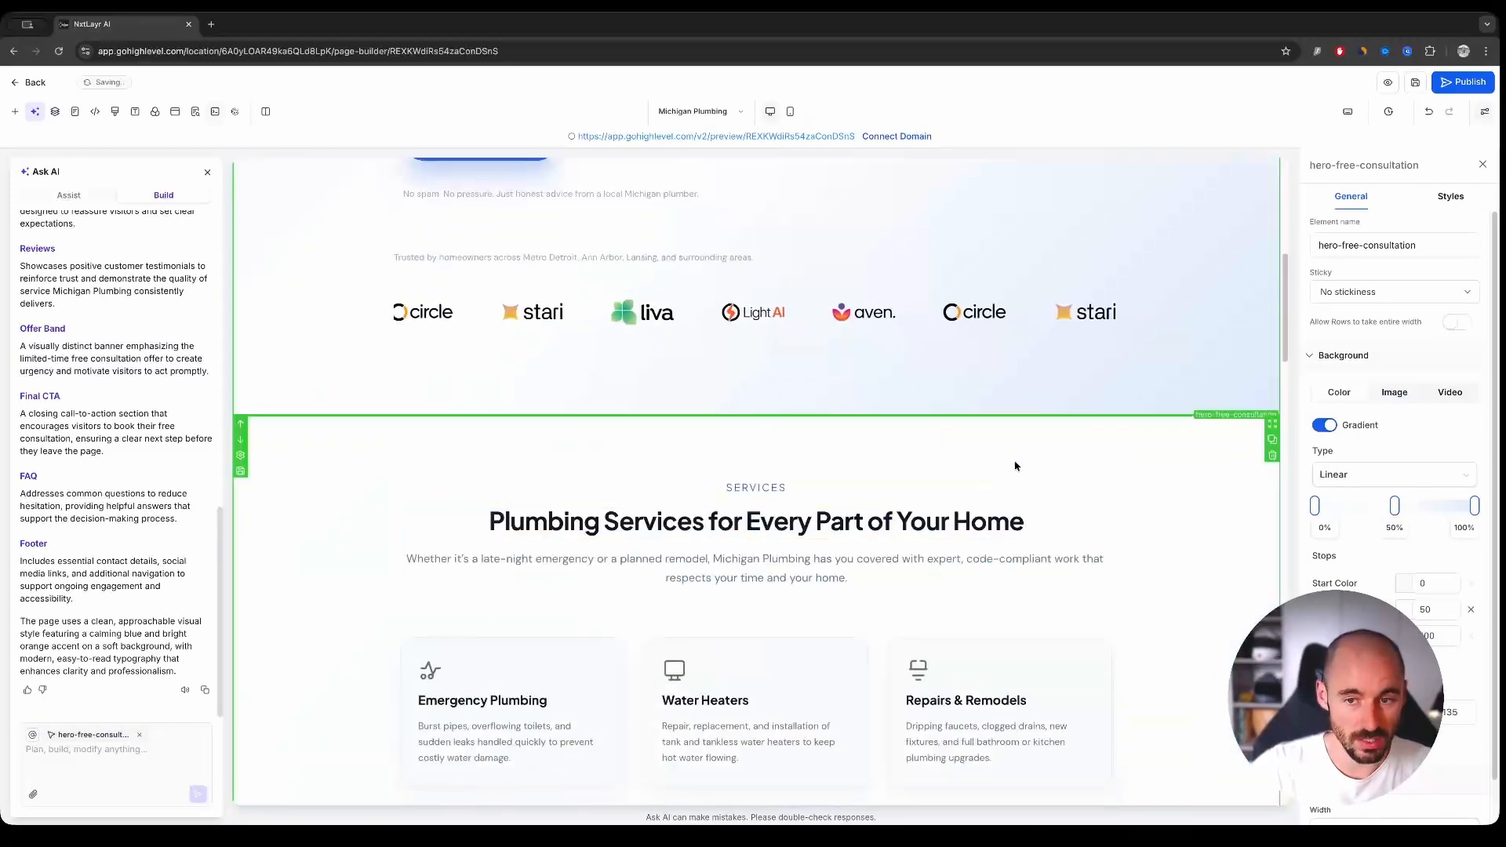
pyautogui.click(1024, 503)
pyautogui.click(1169, 440)
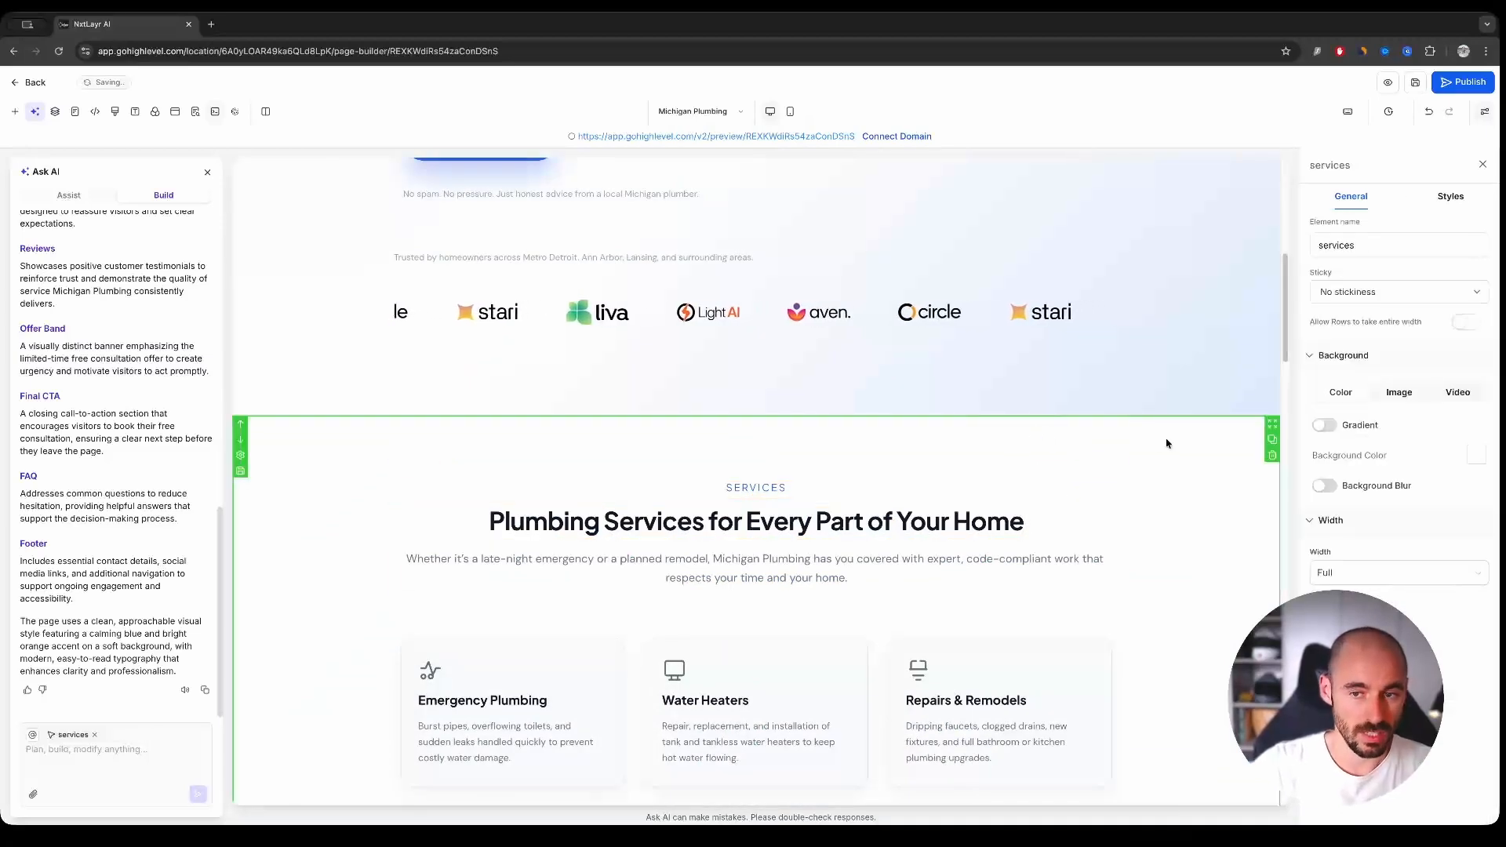
pyautogui.scroll(-3, 1165, 462)
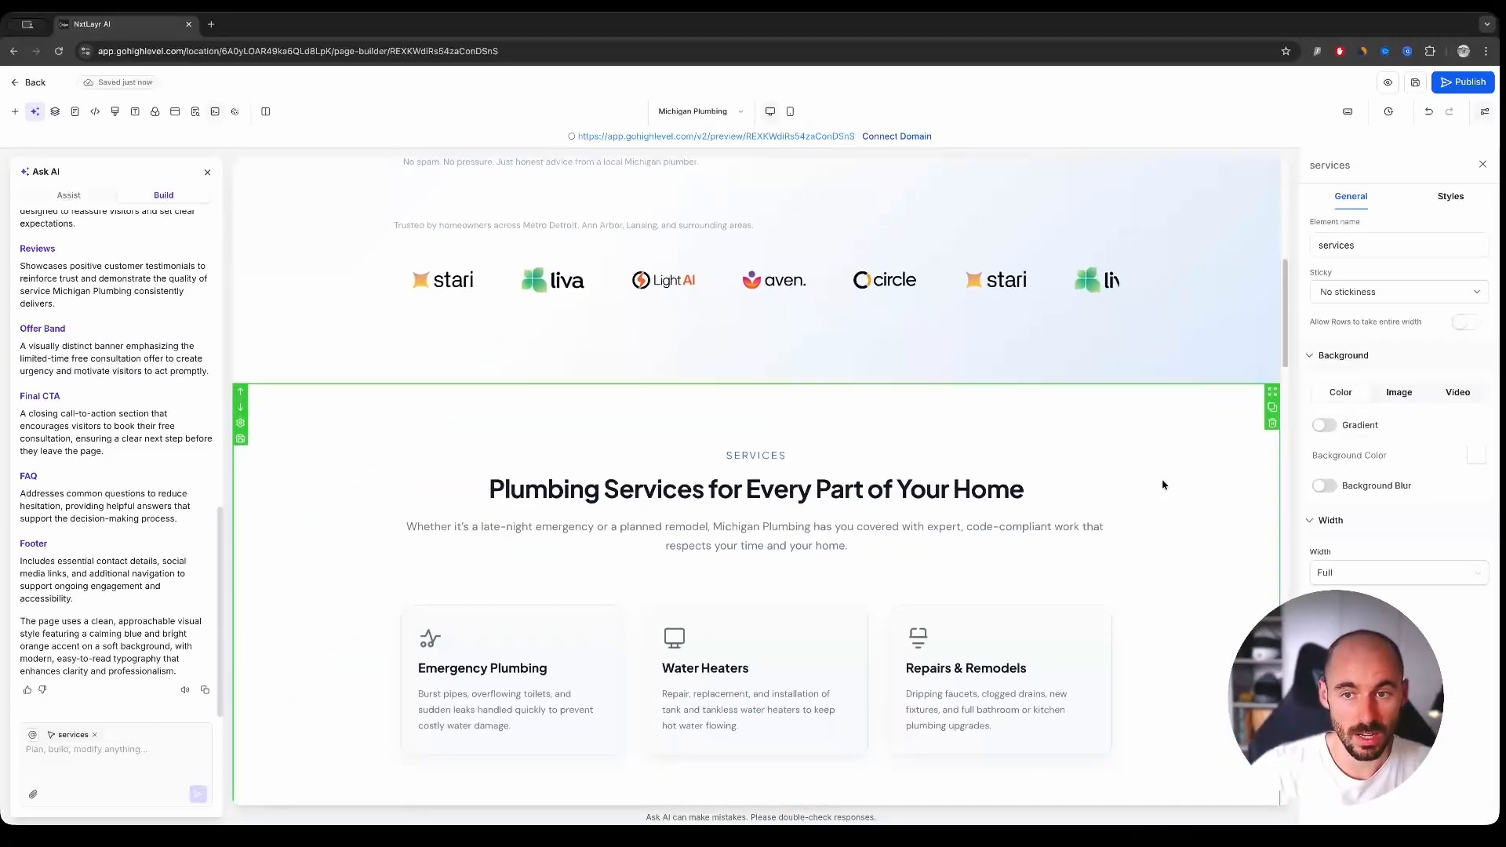
pyautogui.scroll(-4, 1163, 487)
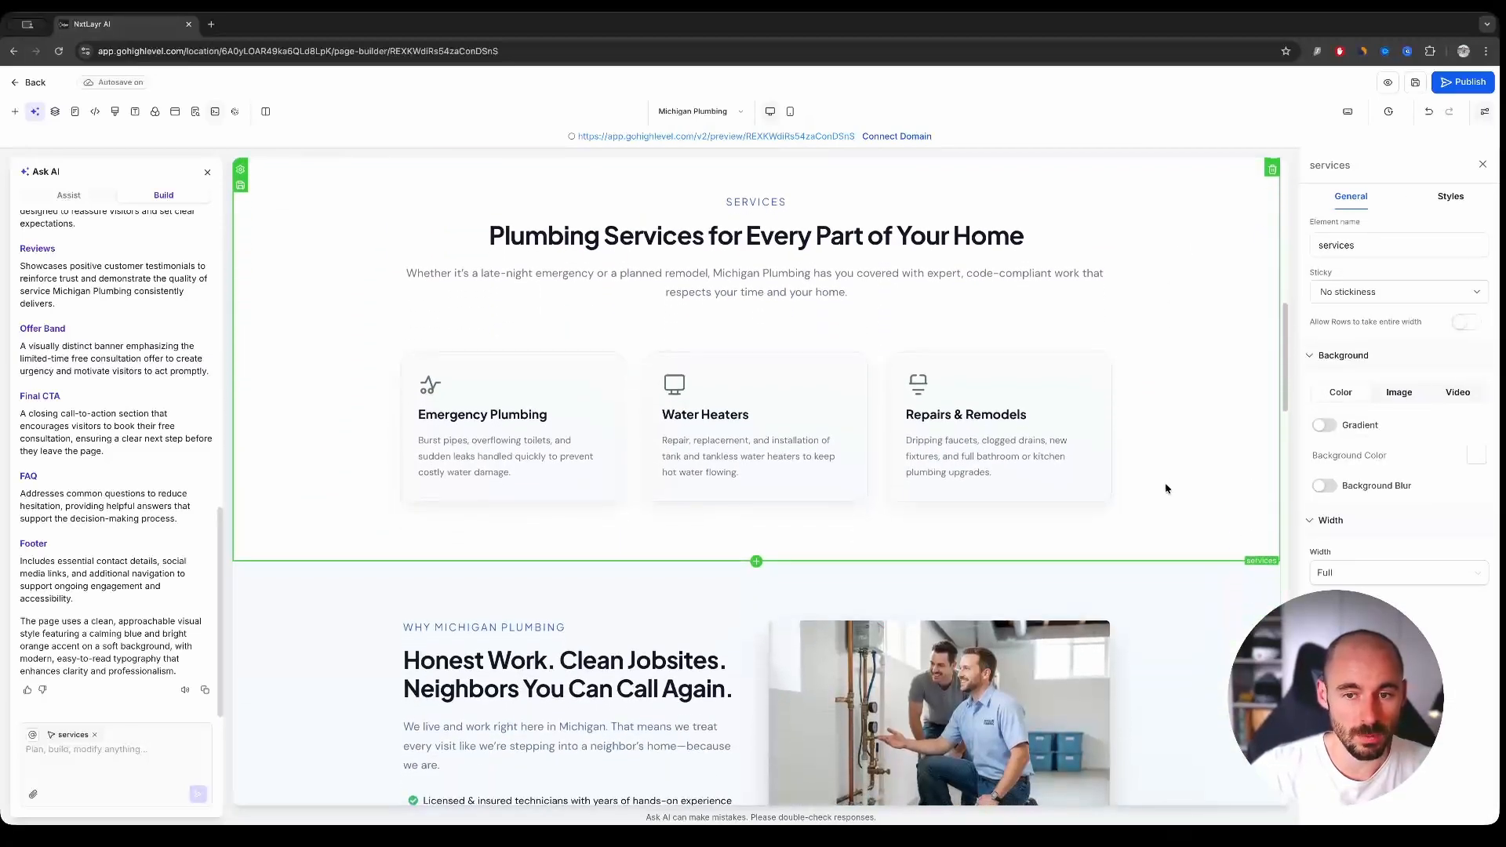
pyautogui.click(118, 749)
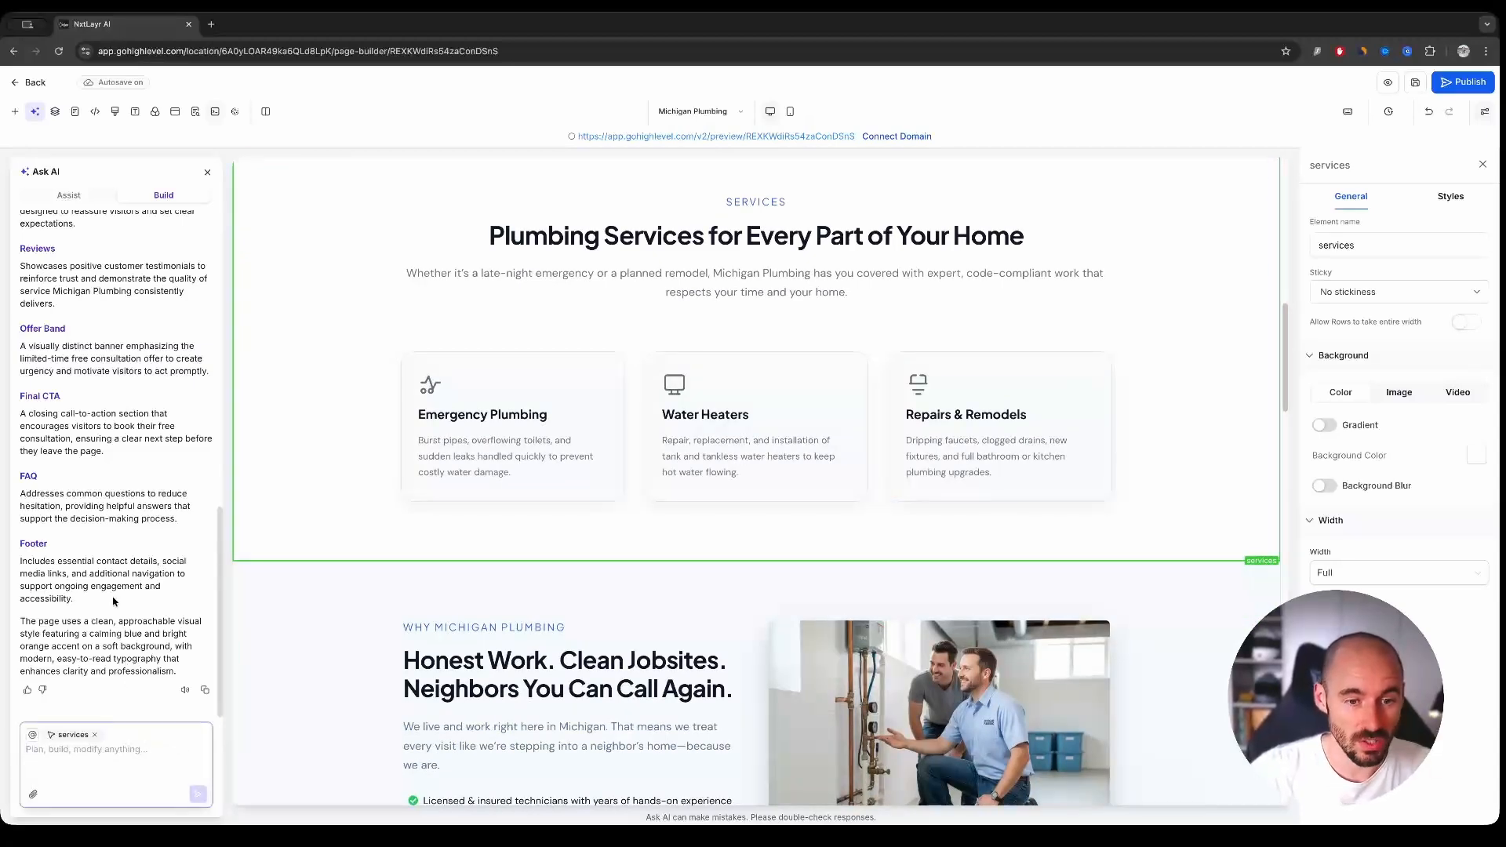
# - Select the whole "Why Michigan Plumbing" section and ask the AI to "Make it a blue gradient"
pyautogui.scroll(-8, 609, 510)
pyautogui.click(608, 549)
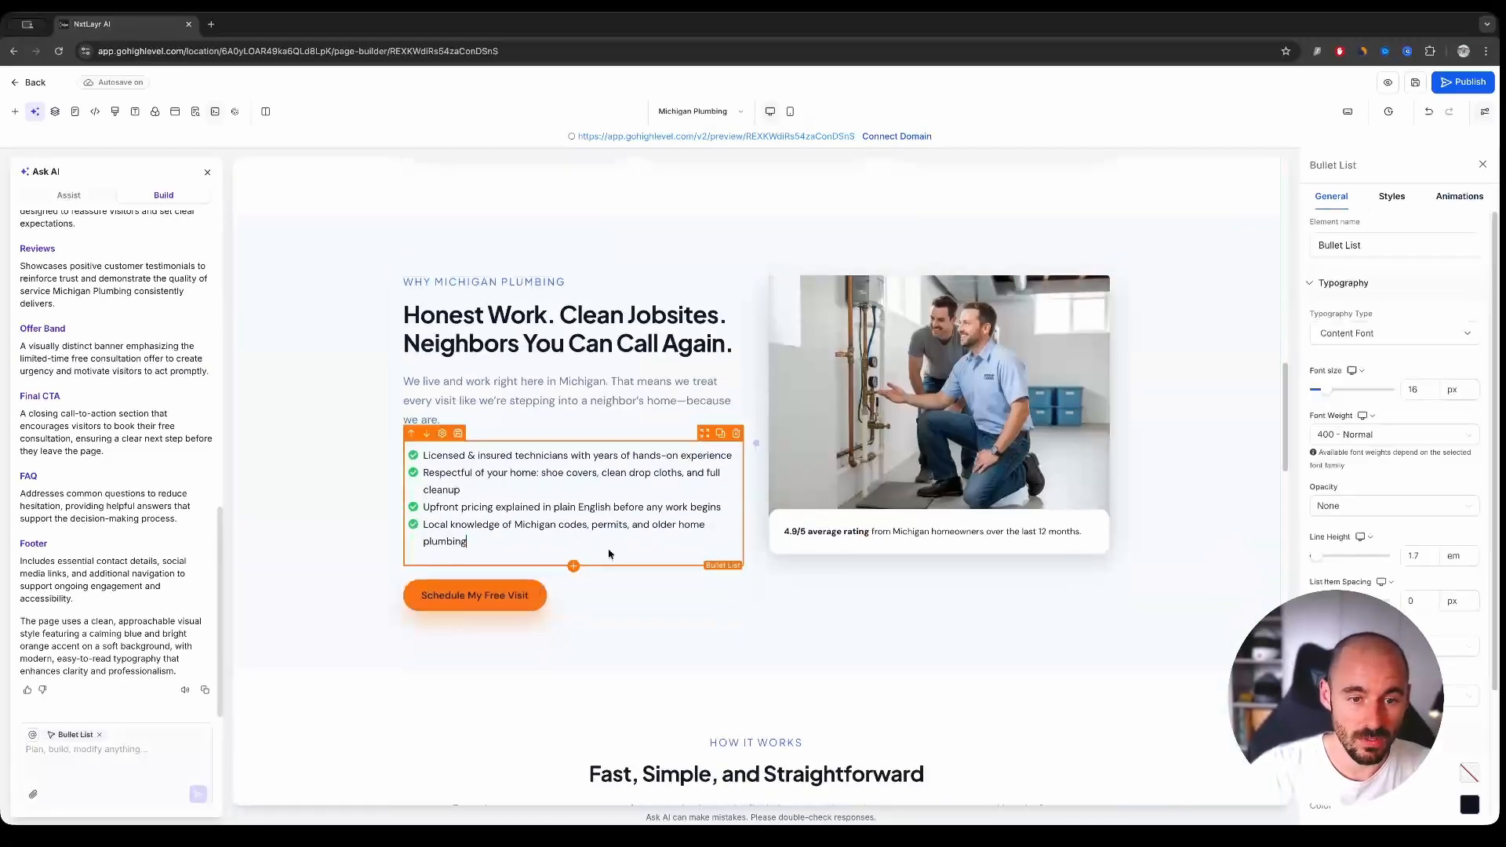
pyautogui.click(679, 628)
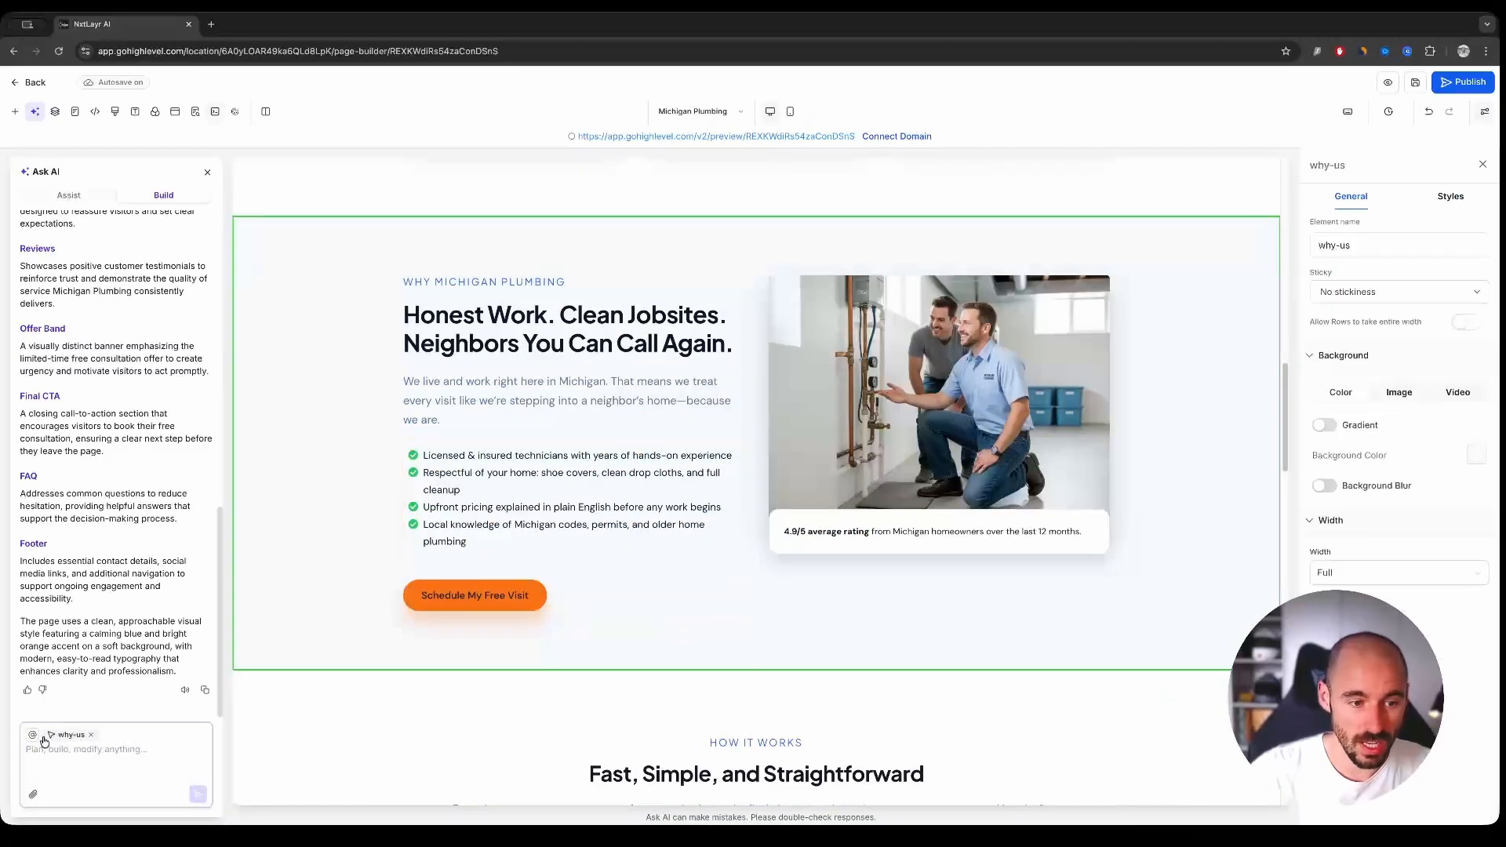
pyautogui.click(77, 752)
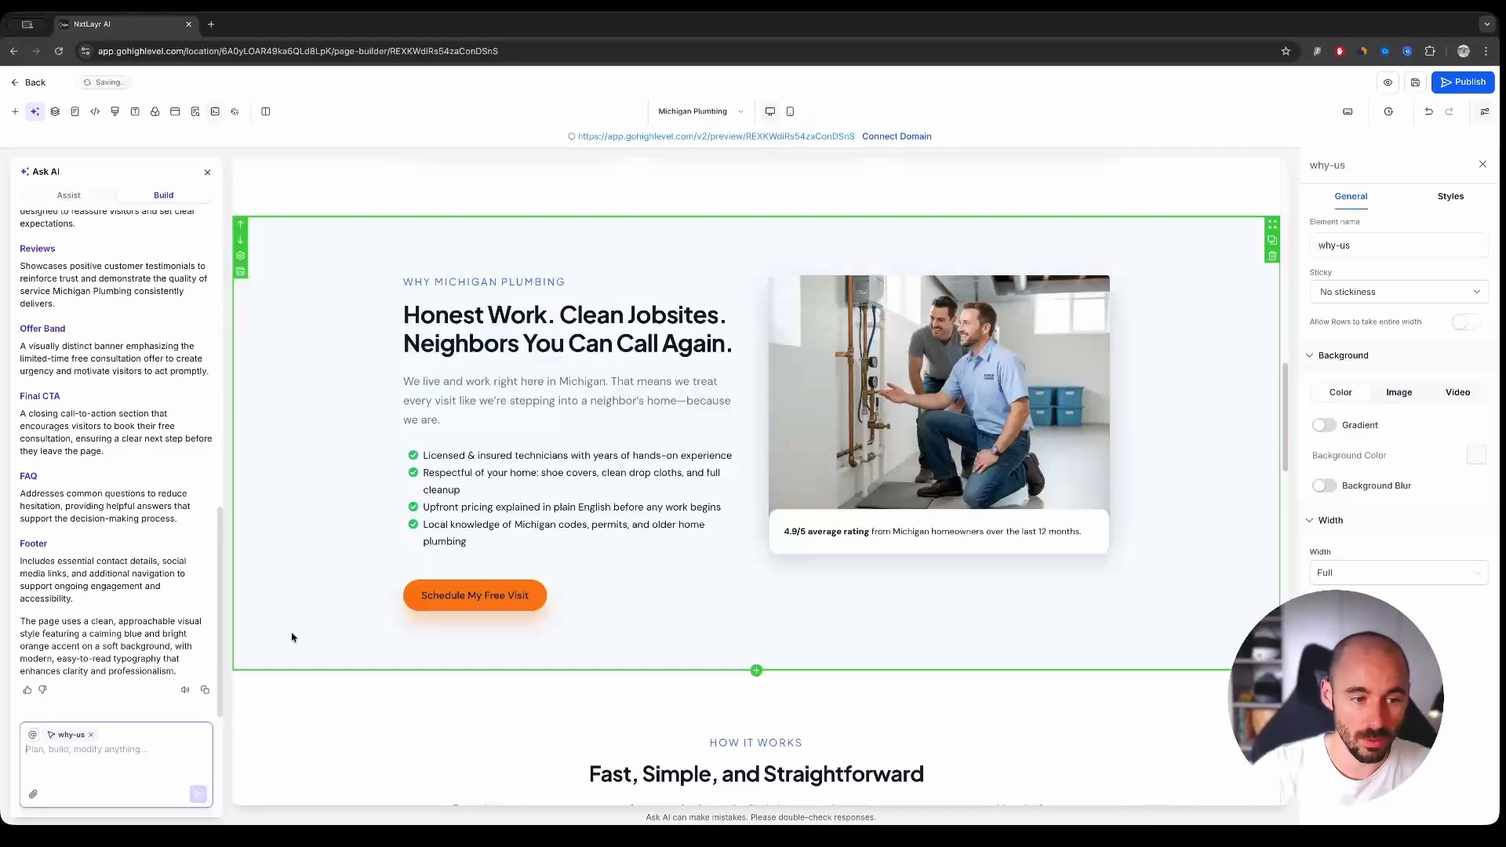
pyautogui.click(136, 747)
pyautogui.write('Makeit ')
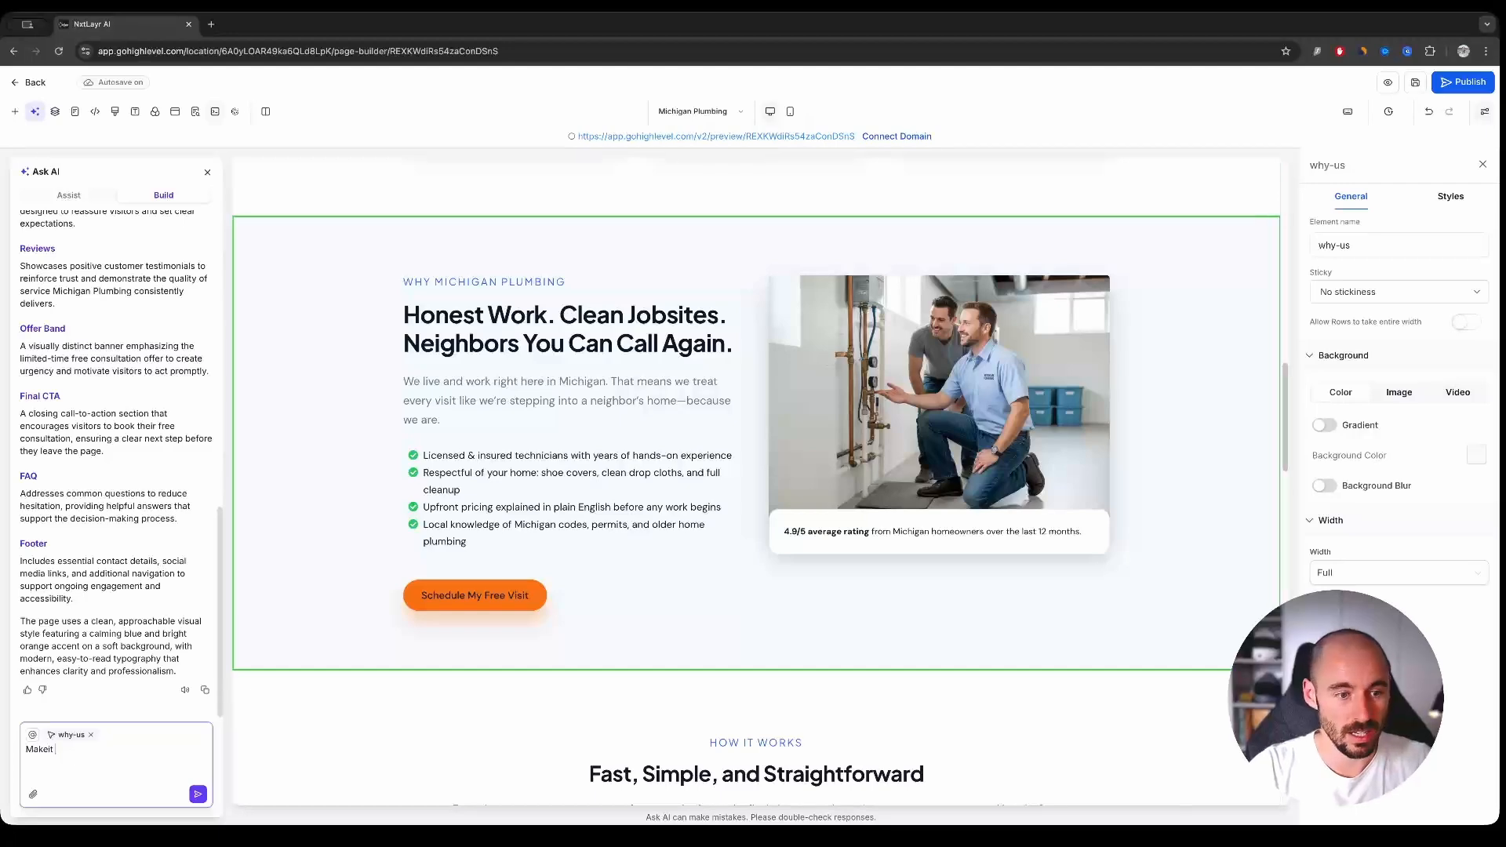
pyautogui.write('it a blue gradient')
pyautogui.press('Return')
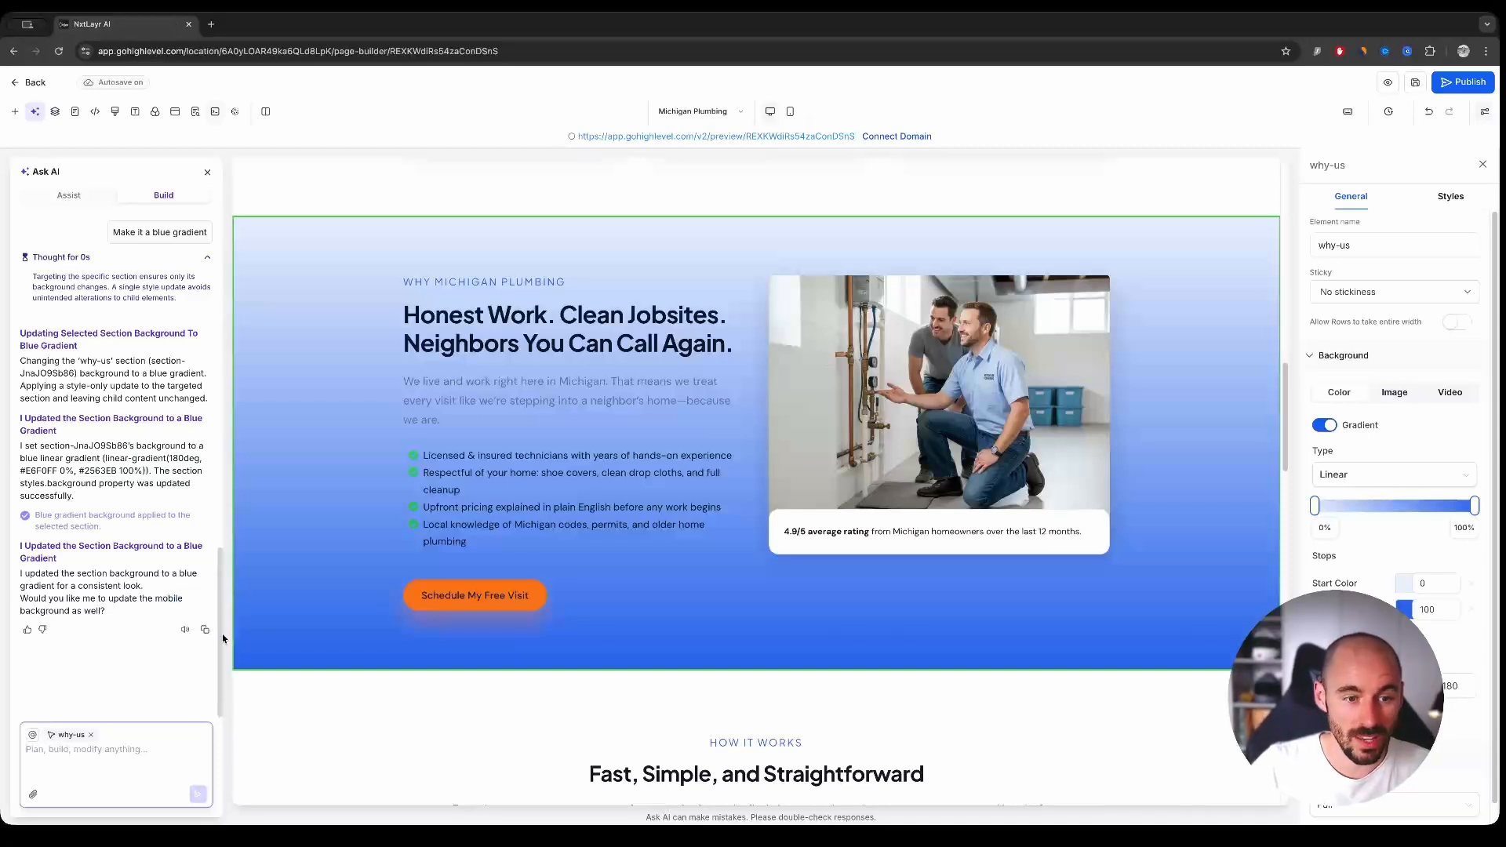
pyautogui.scroll(1, 218, 626)
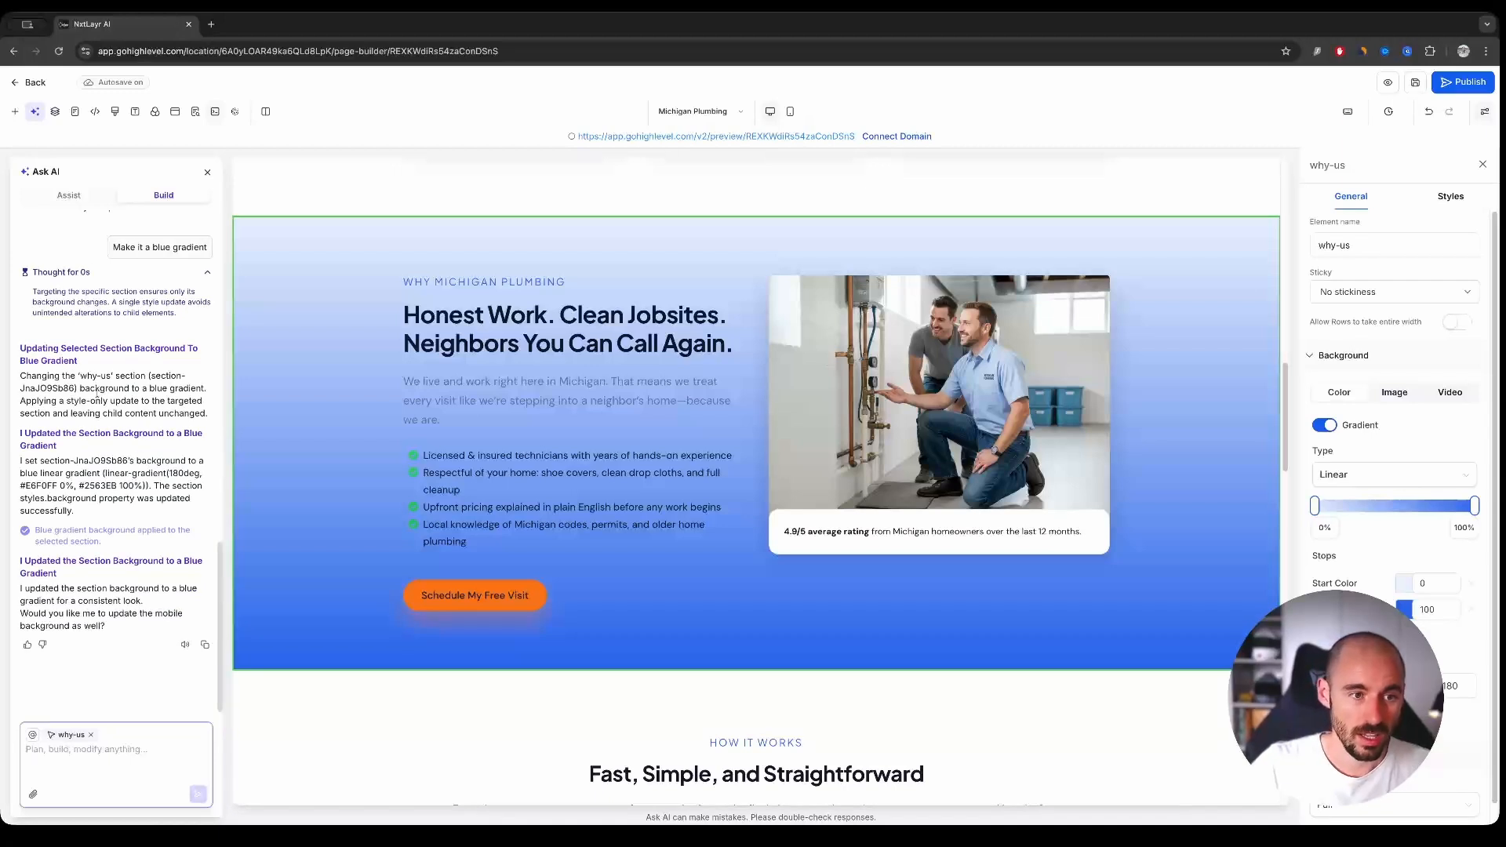